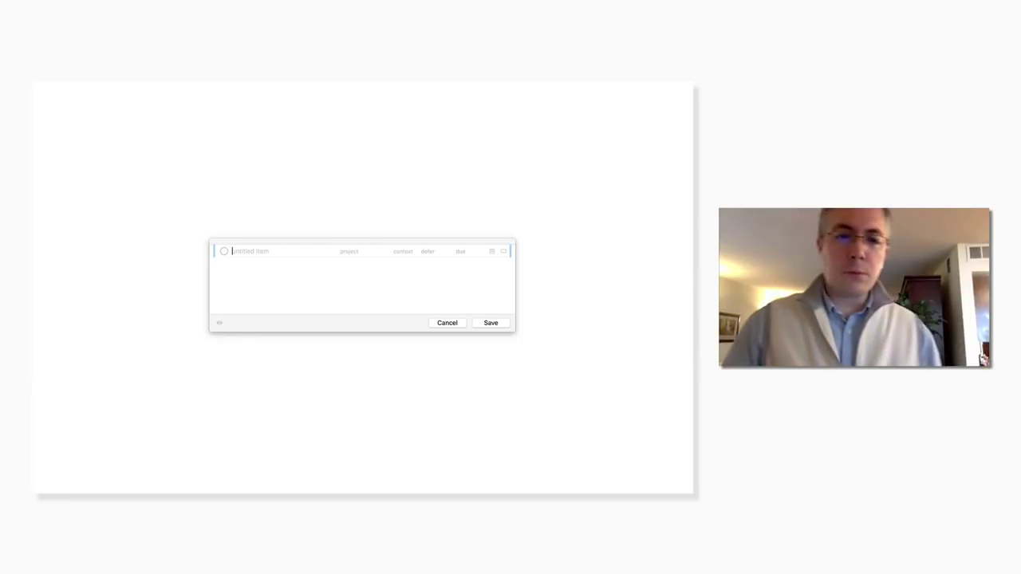
key(Right)
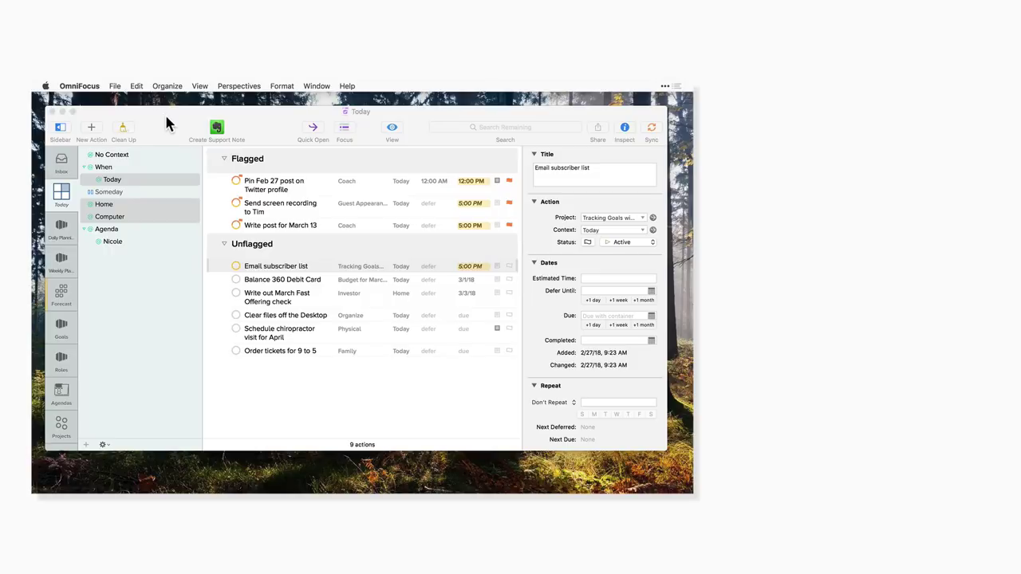
Step: Switch to OmniFocus and review the Today, Tomorrow and This Week actions in the Daily Planning perspective
click(164, 113)
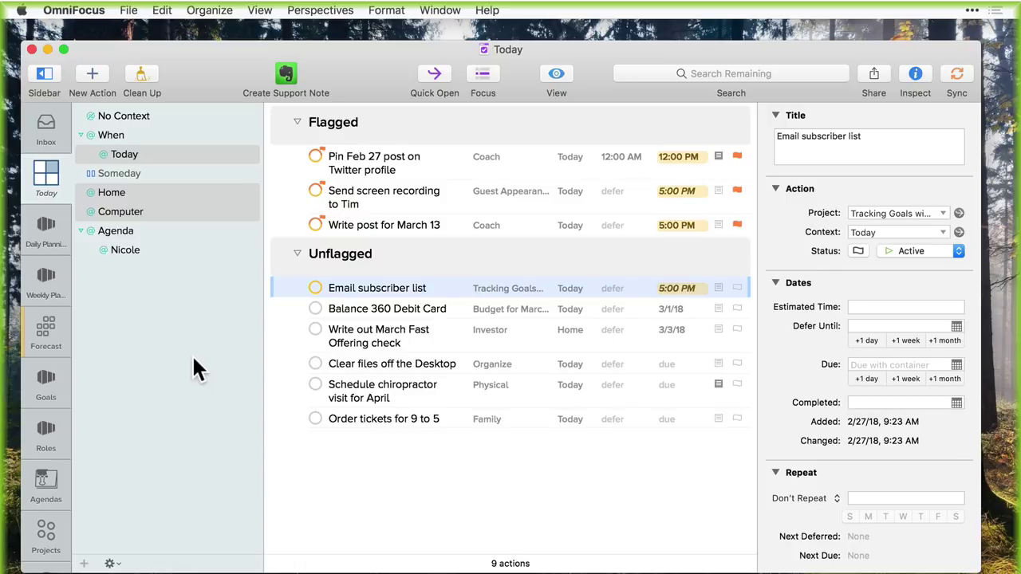
click(45, 233)
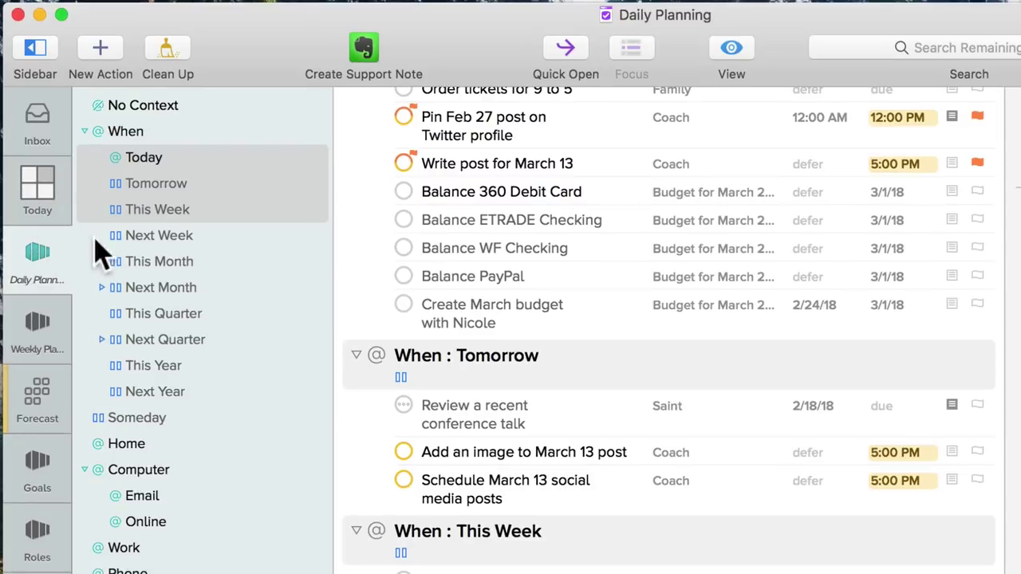
scroll(540, 205, up, 5)
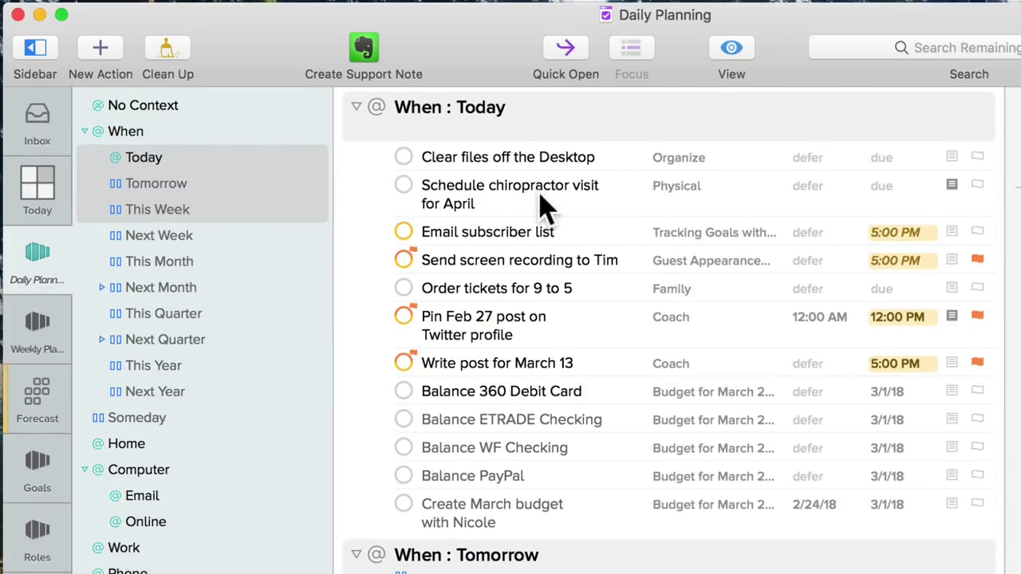
scroll(540, 205, down, 7)
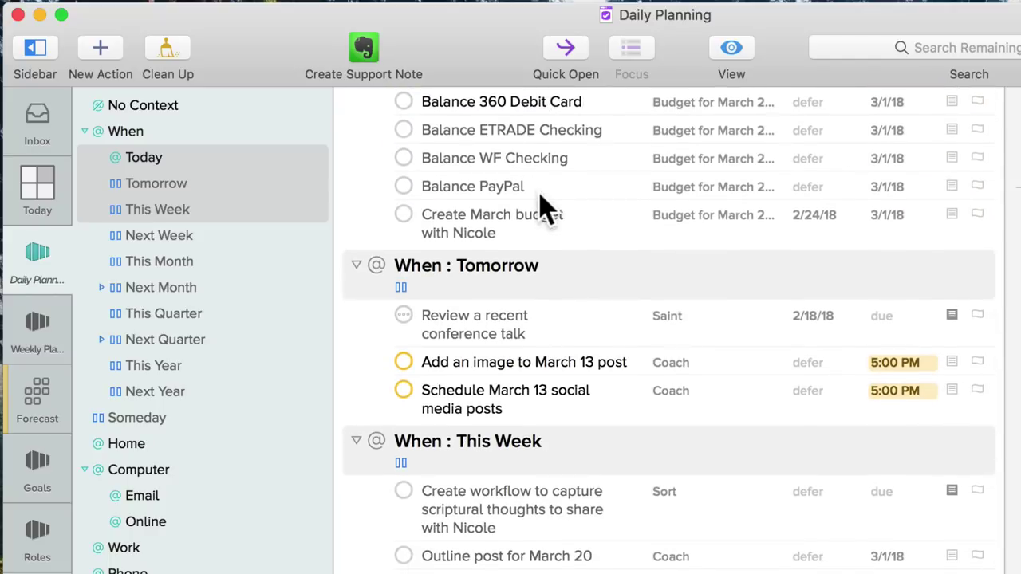
scroll(540, 205, down, 4)
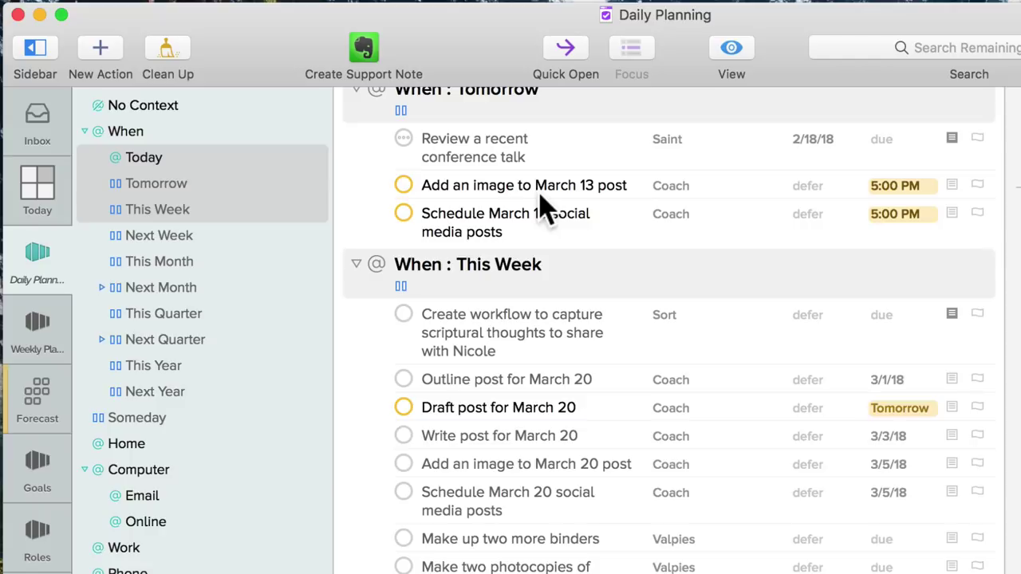
scroll(540, 205, up, 10)
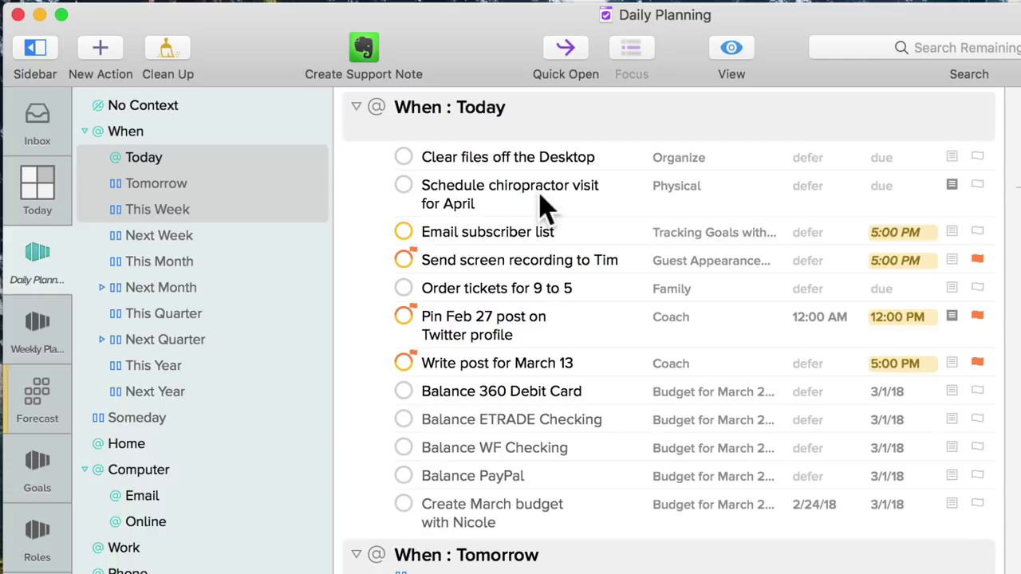
scroll(543, 208, down, 10)
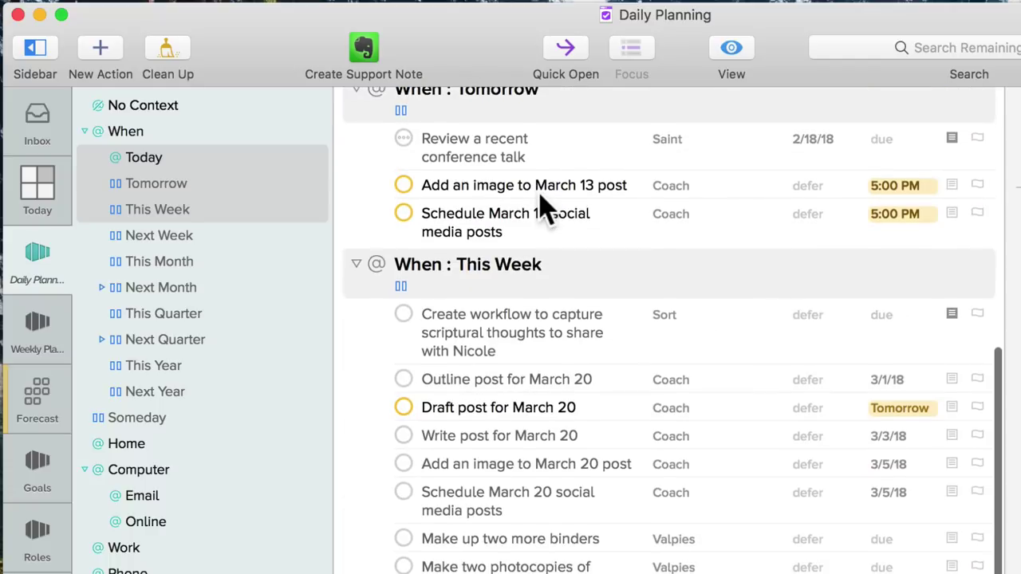
scroll(543, 208, up, 3)
scroll(543, 208, up, 1)
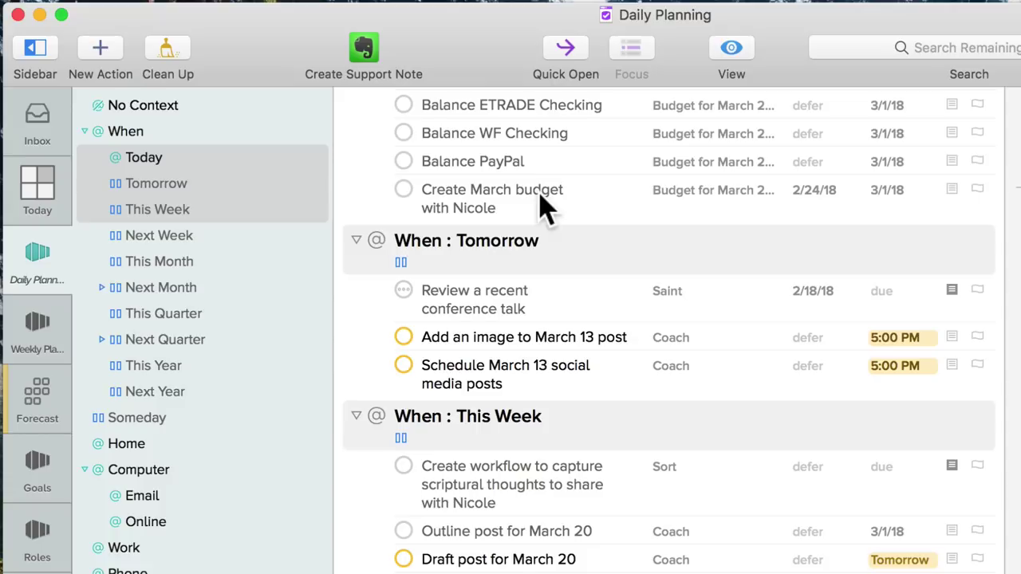
scroll(542, 206, down, 5)
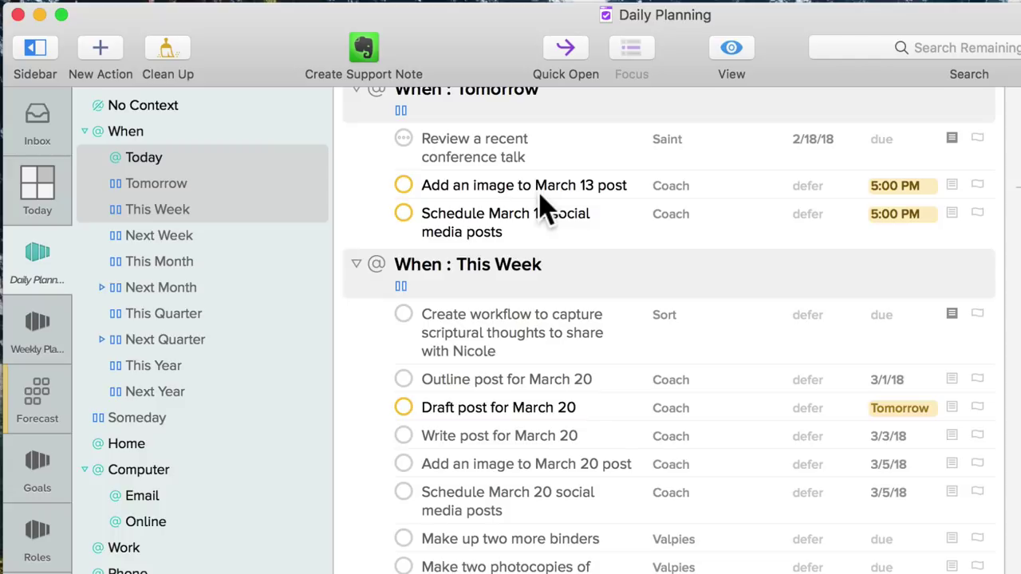
Step: View the Weekly Planning perspective and display every project in the Goals perspective
click(34, 347)
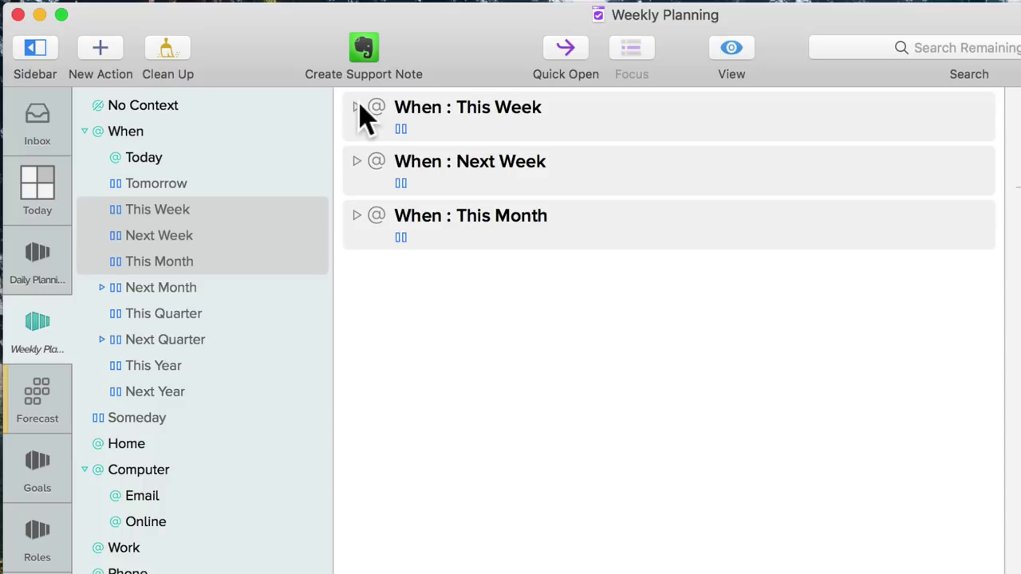
click(36, 469)
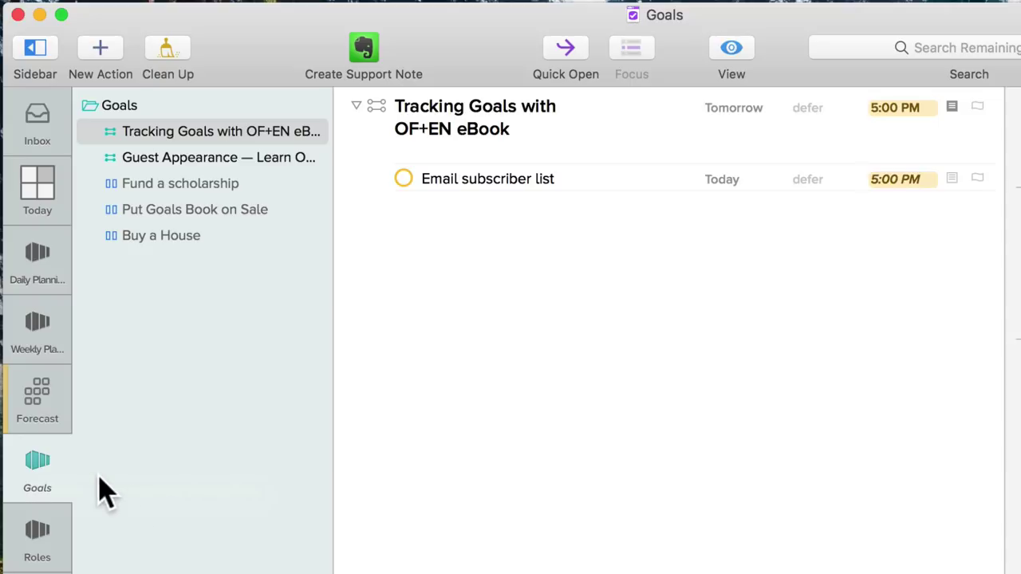
click(36, 471)
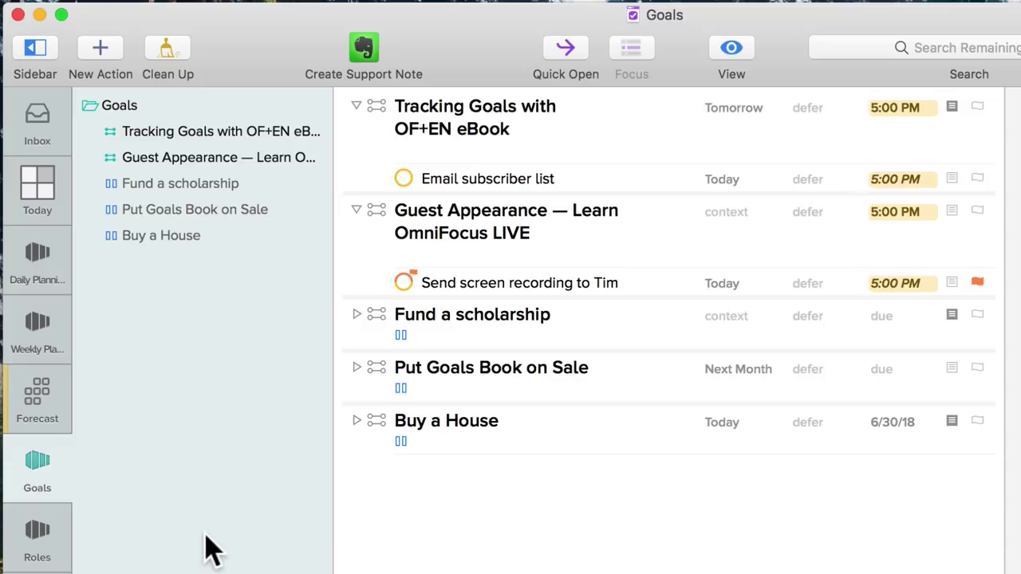
Step: Display all role lists in the Roles perspective and view the Agendas perspective
click(40, 542)
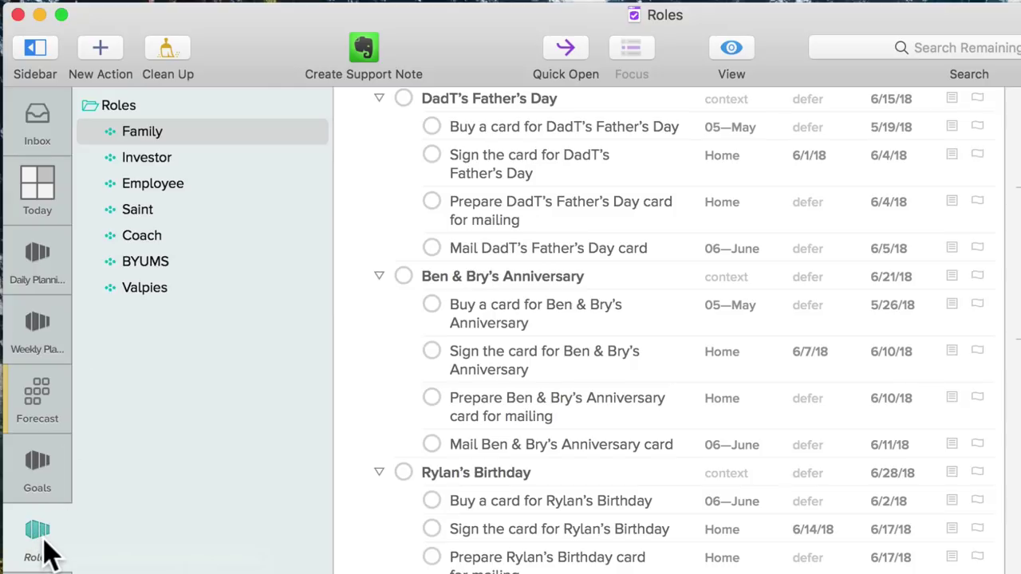
click(44, 540)
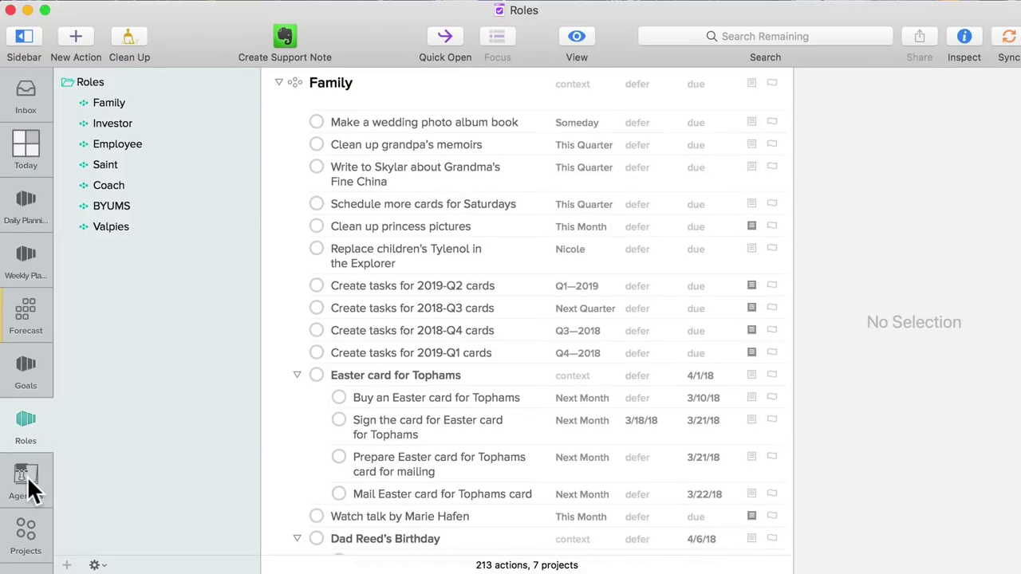
click(27, 477)
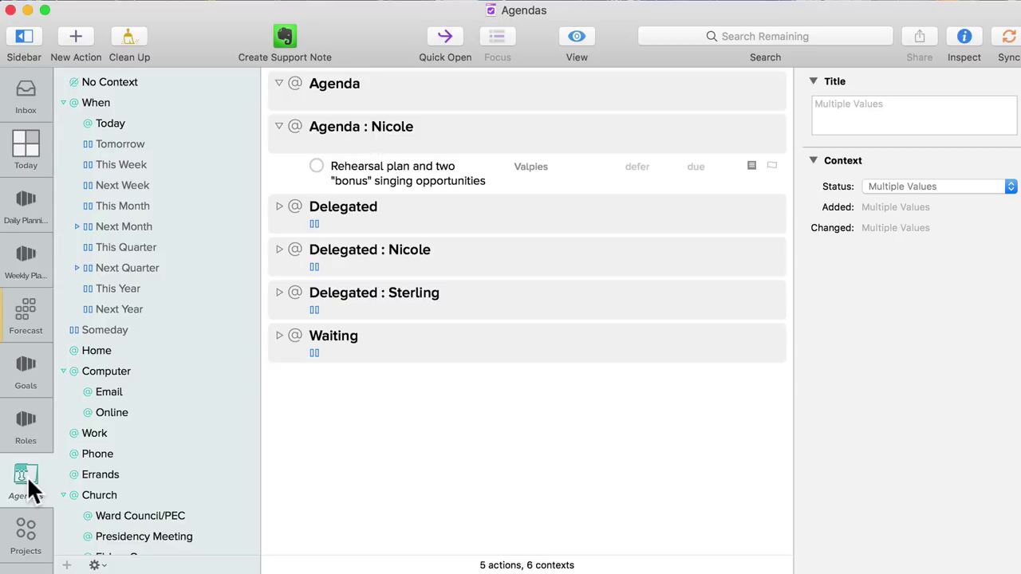
Step: In the Projects perspective, view the Gravel list and the contents of the Someday folder
click(26, 545)
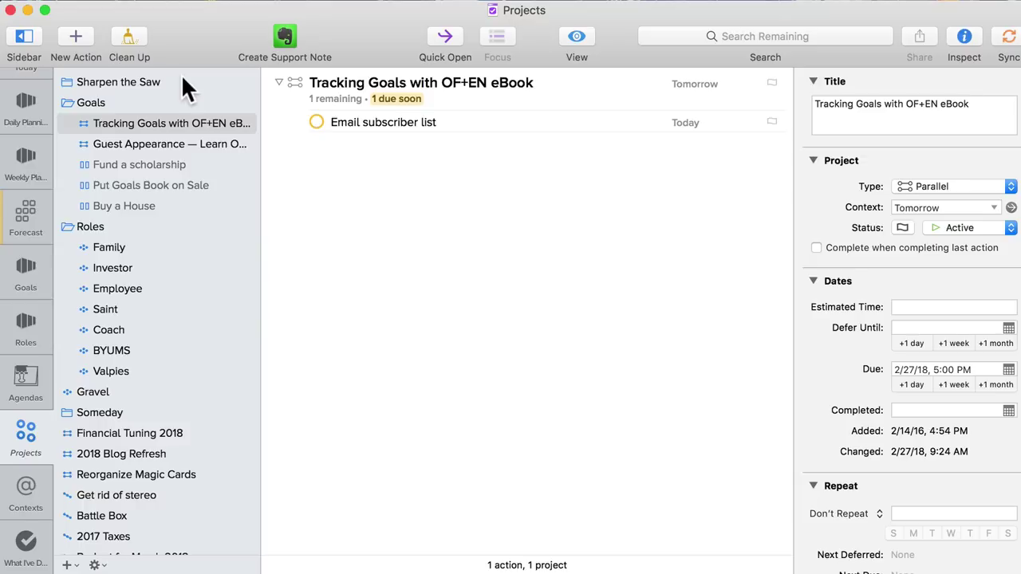
click(150, 401)
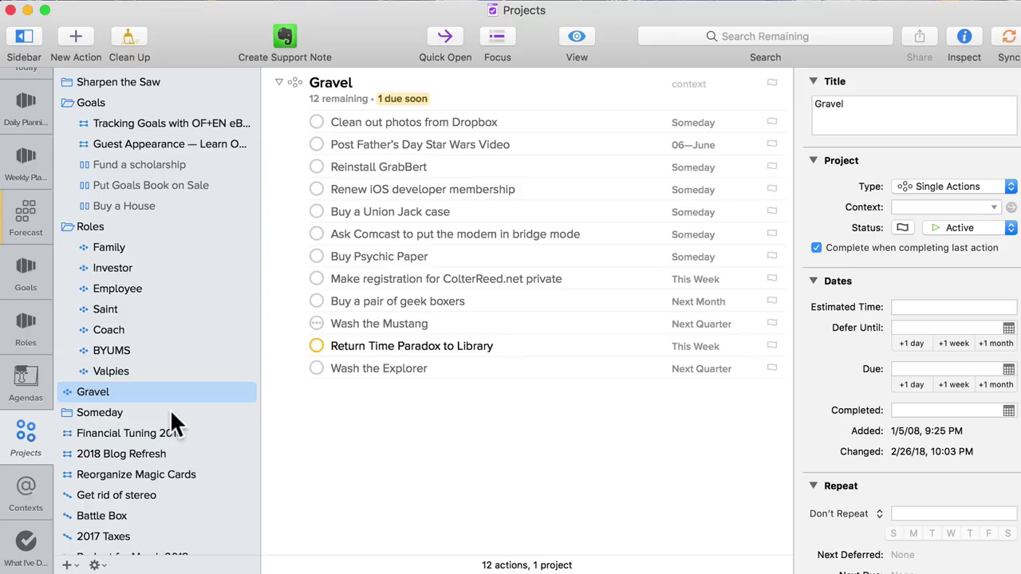
click(145, 415)
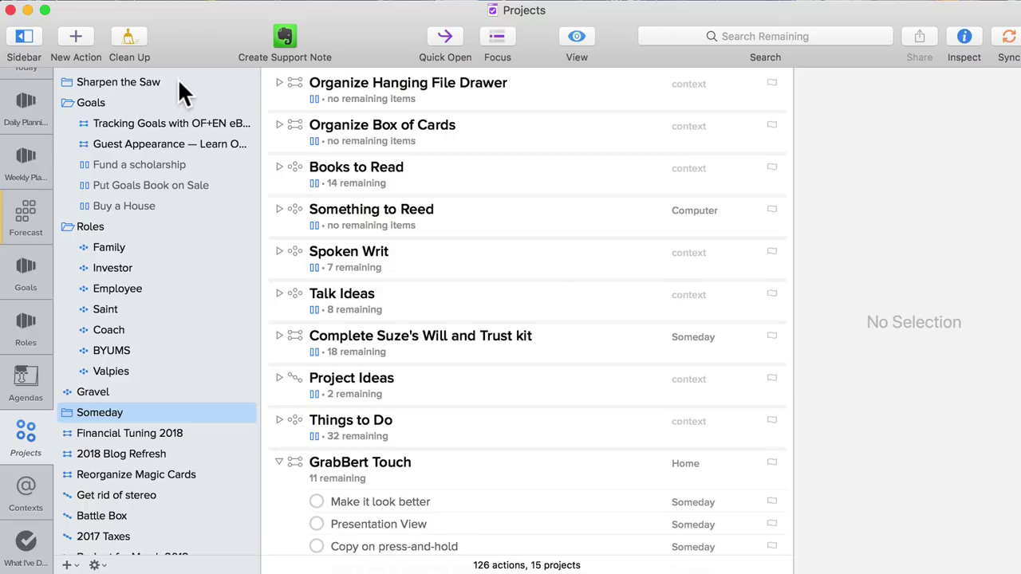
scroll(155, 382, down, 2)
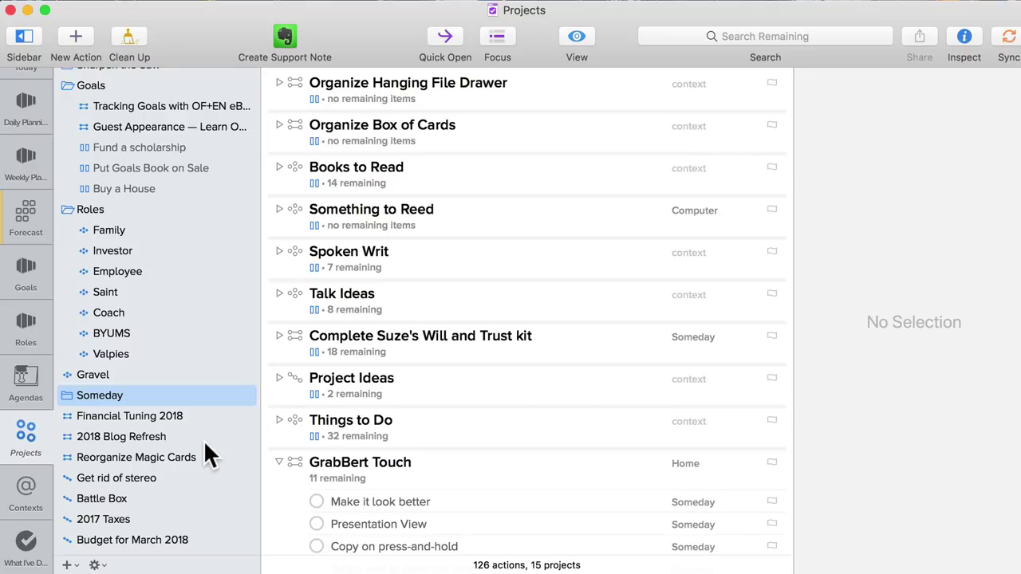
Step: Open the Contexts perspective and reset it to show the available actions of all contexts
click(24, 494)
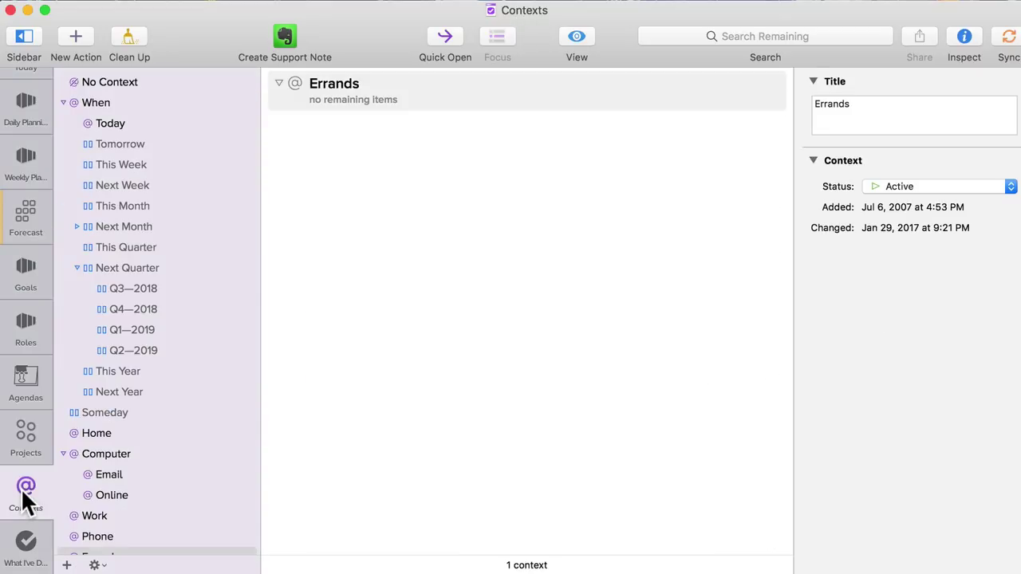
click(23, 492)
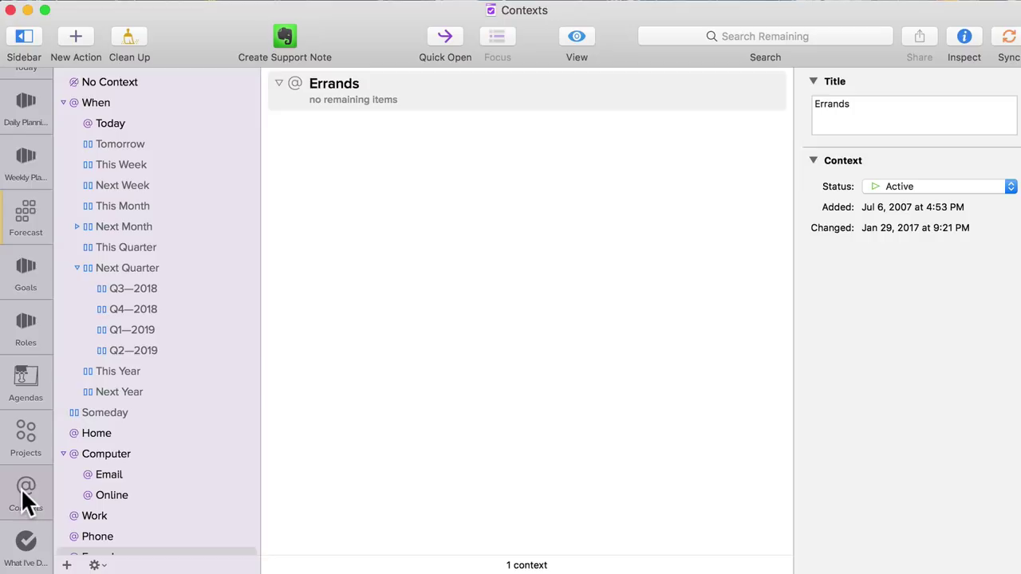
click(23, 492)
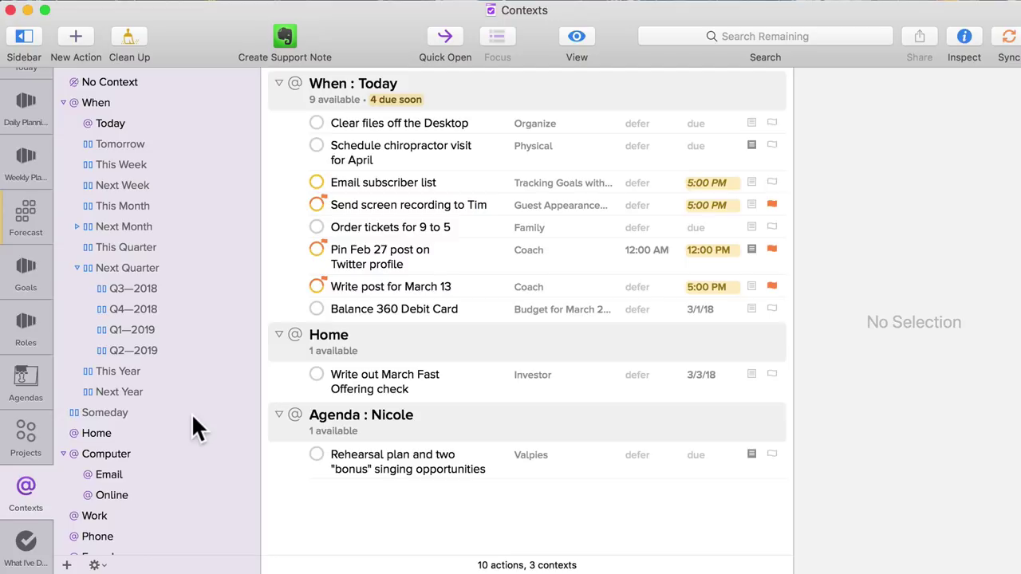
Step: Review the completed actions in the What I've Done perspective
click(26, 547)
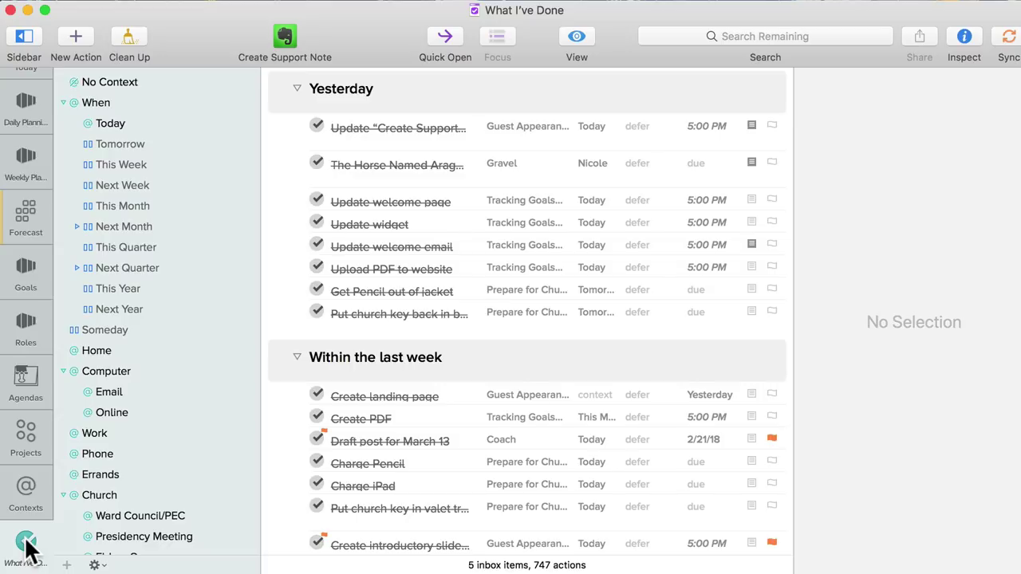
scroll(28, 549, up, 3)
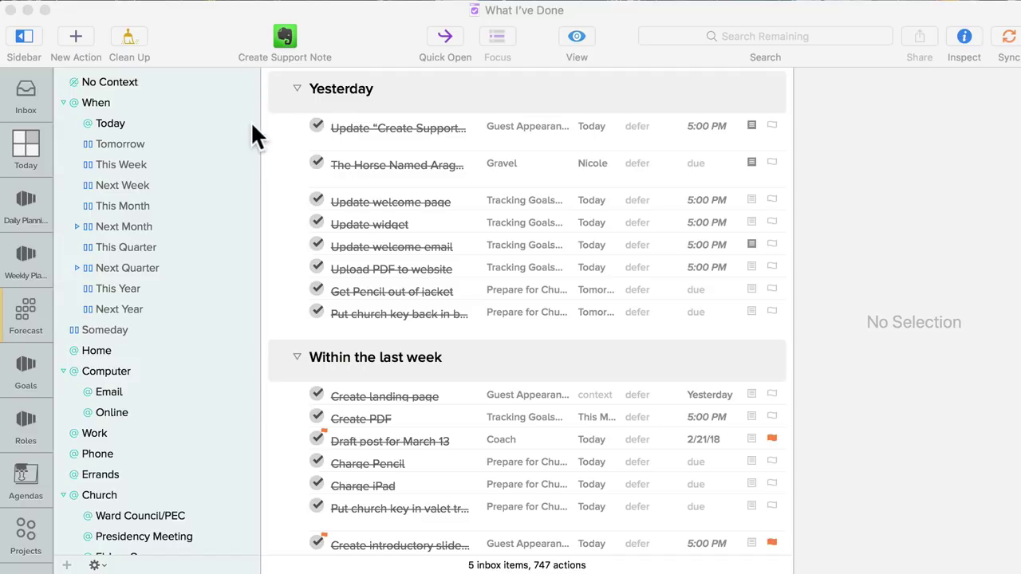
click(313, 31)
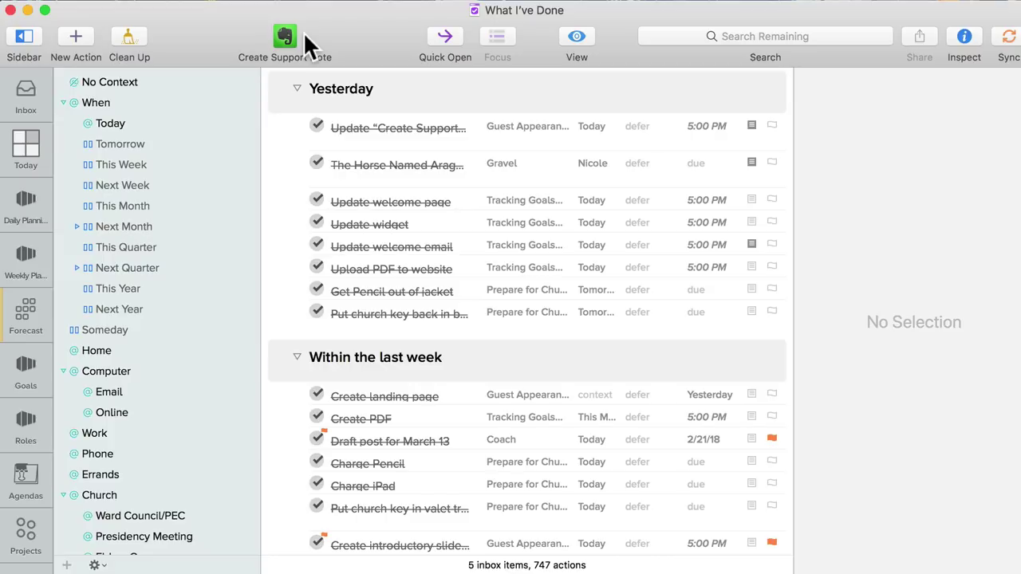
Step: In the Today perspective, inspect the flagged actions "Pin Feb 27 post on Twitter profile" and "Write post for March 13"
click(26, 150)
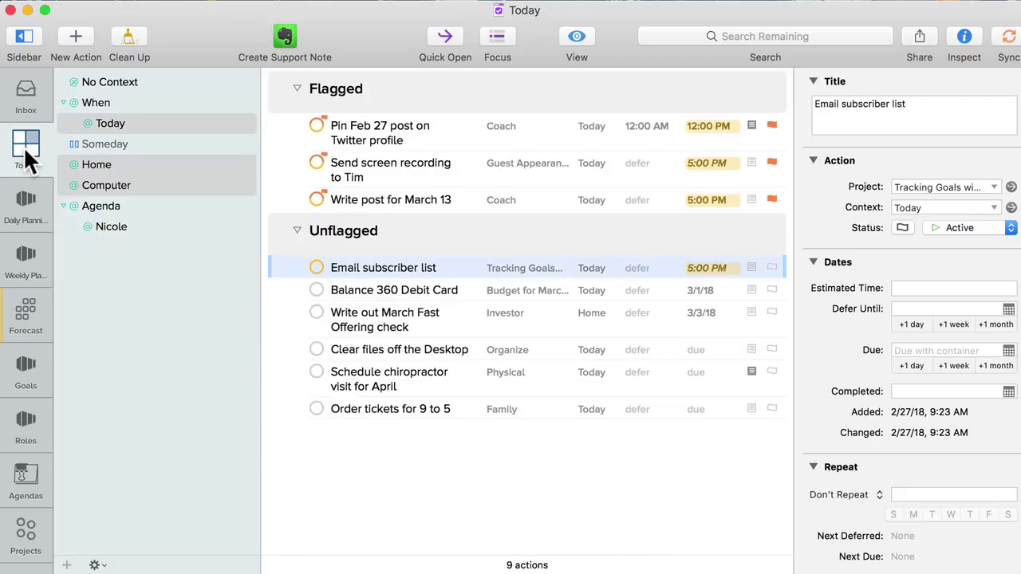
click(289, 121)
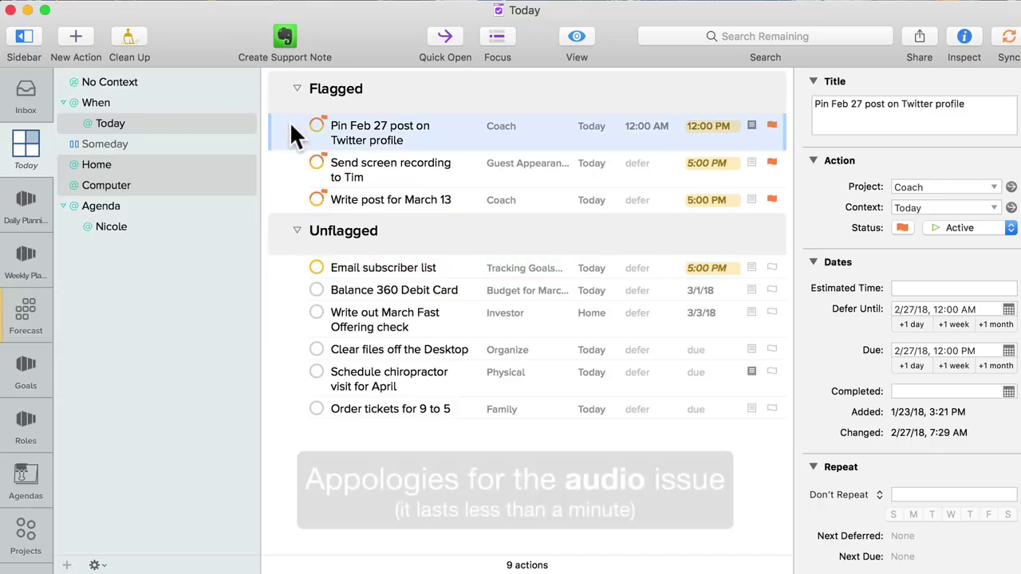
click(291, 199)
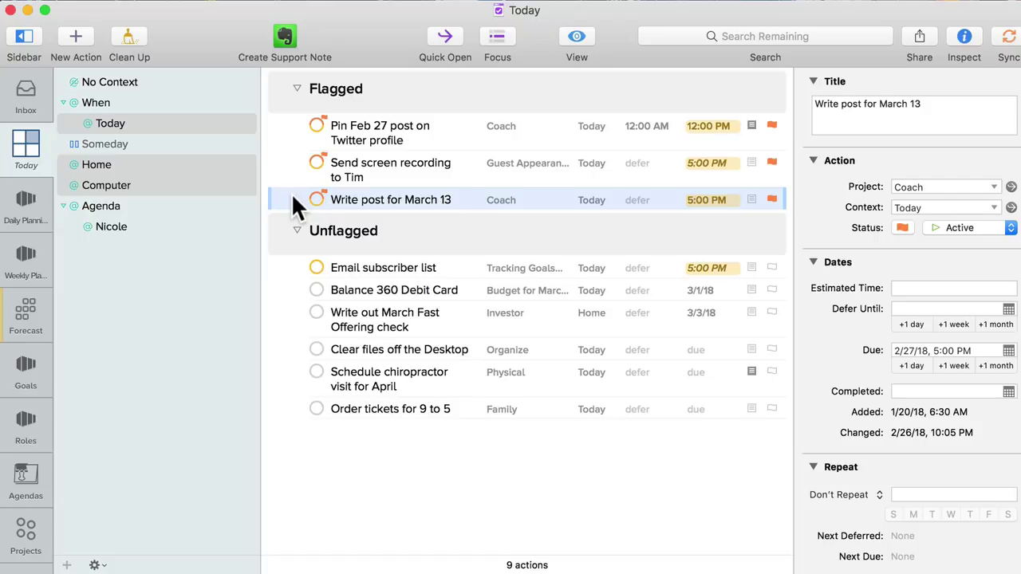
Step: Create an Evernote support note for the flagged action about sending the screen recording
key(super+Tab)
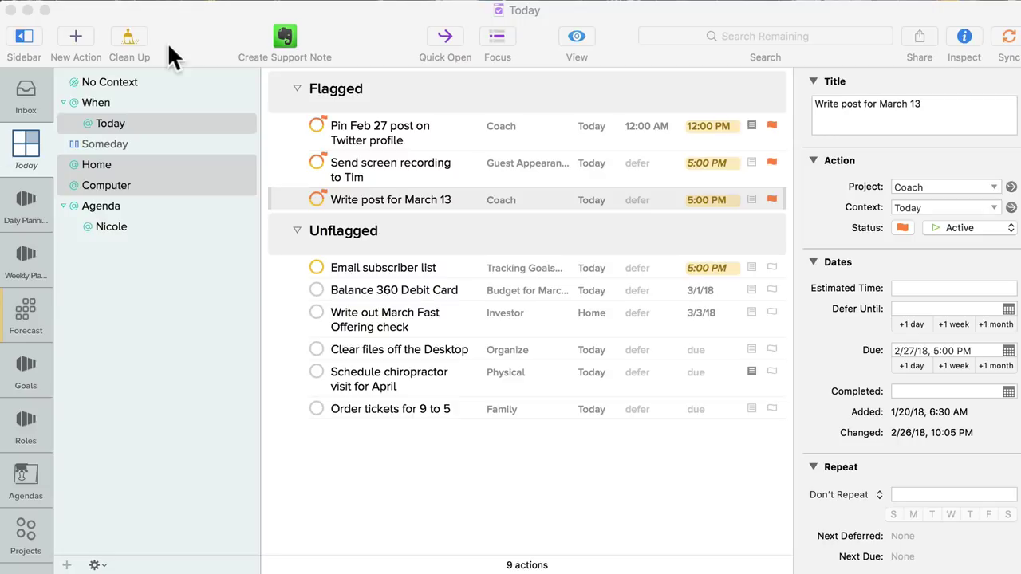
click(460, 160)
click(460, 160)
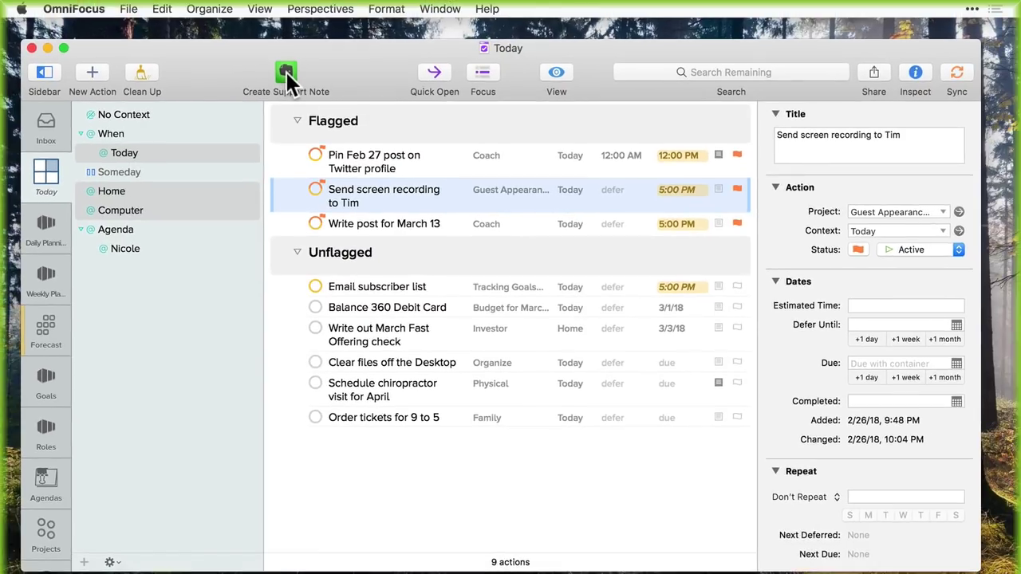
click(286, 70)
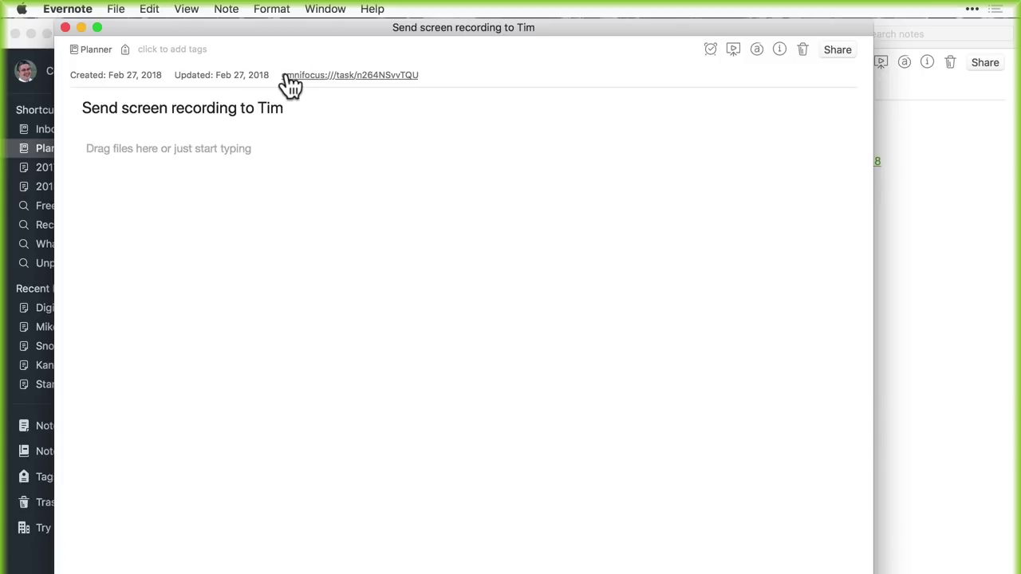
Step: Follow the note's link back to its OmniFocus task, and reopen the Evernote note from the Supporting Information link
click(355, 75)
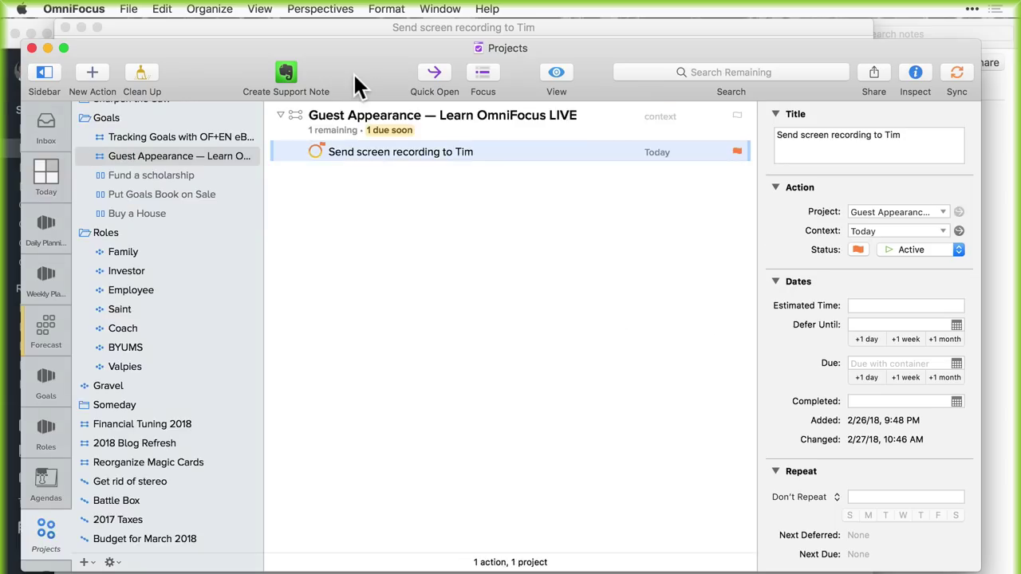
scroll(807, 381, down, 5)
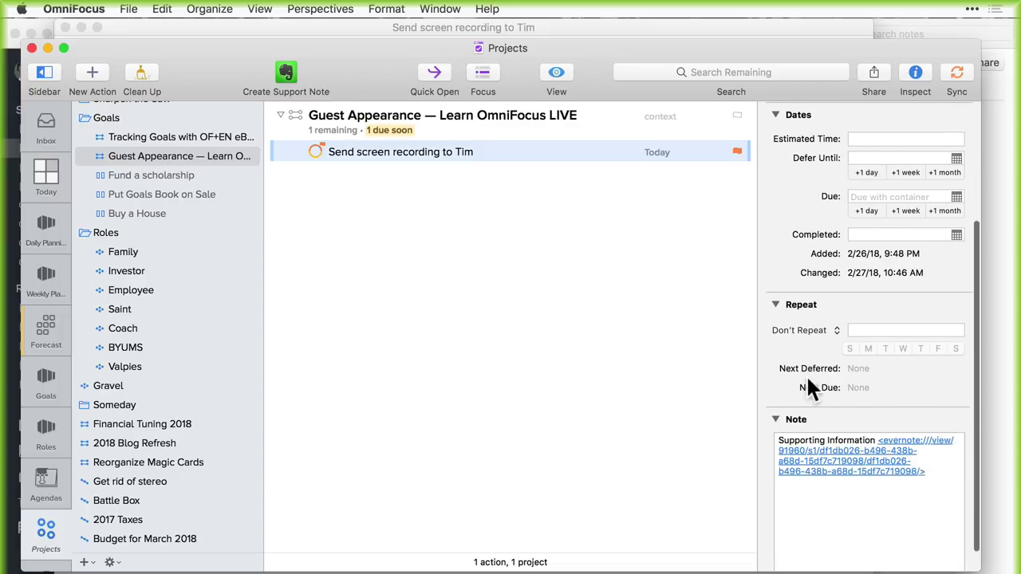
click(872, 437)
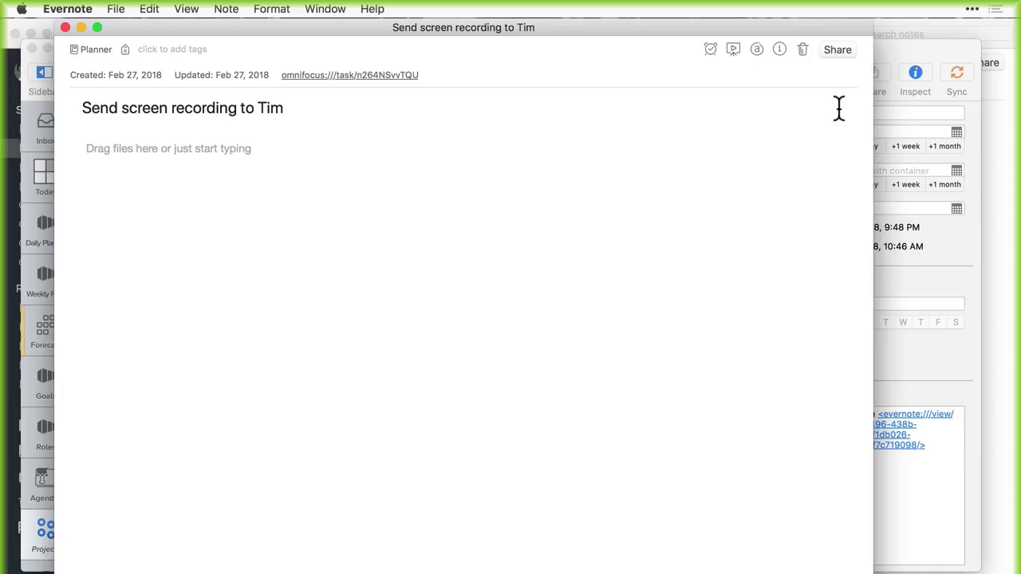
Step: Shift the support note aside to reach its OmniFocus task, and reopen the note through the task's Evernote link
drag(813, 28, 735, 30)
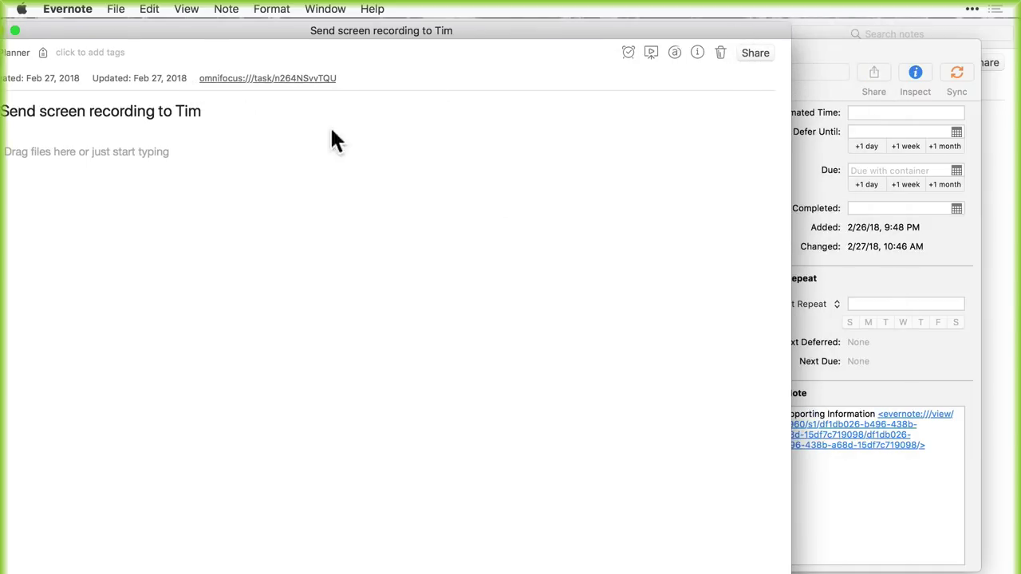
click(920, 483)
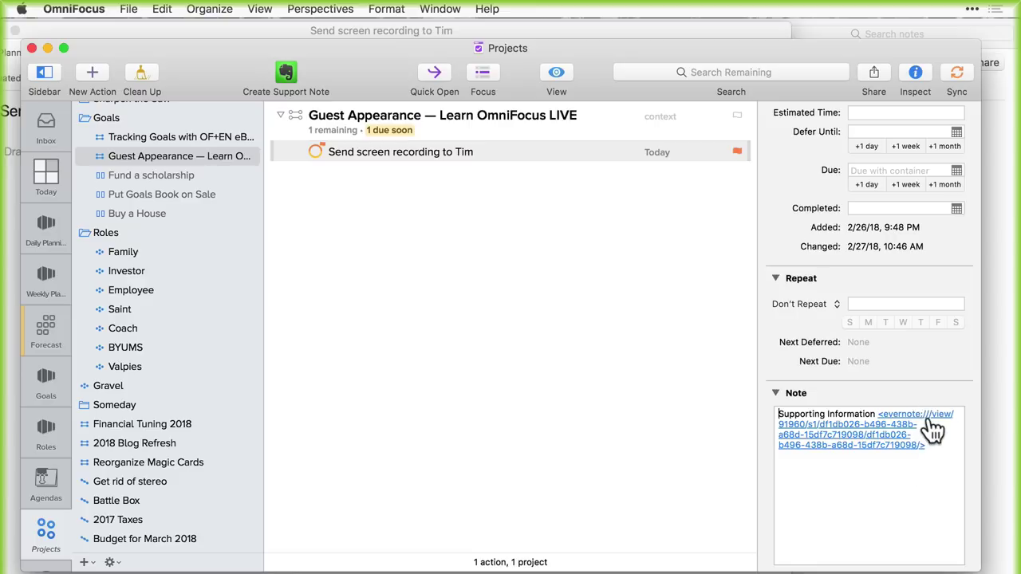
click(929, 422)
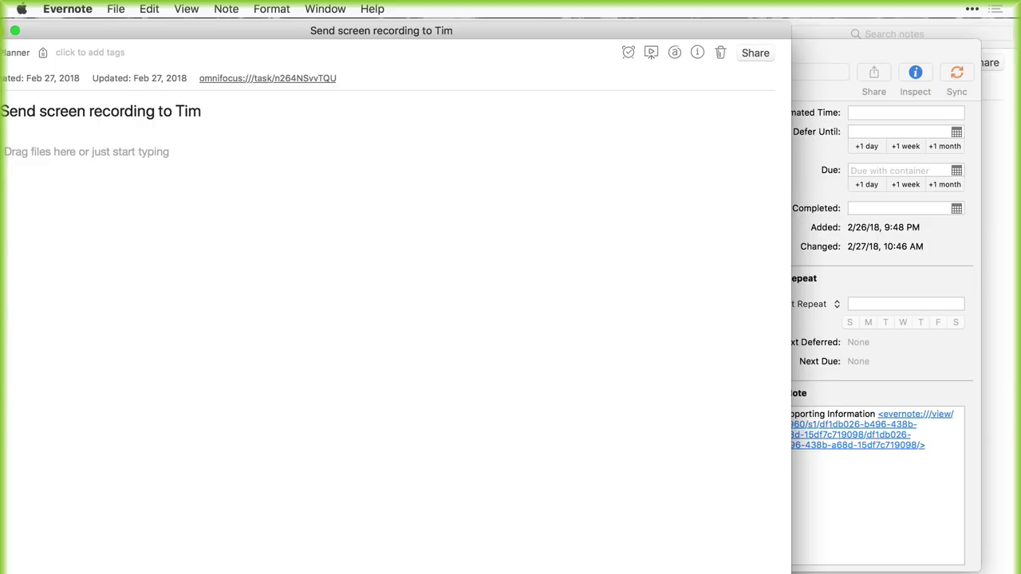
Step: Write "Share via dropbox" in the body of the screen recording support note and close the note
click(247, 199)
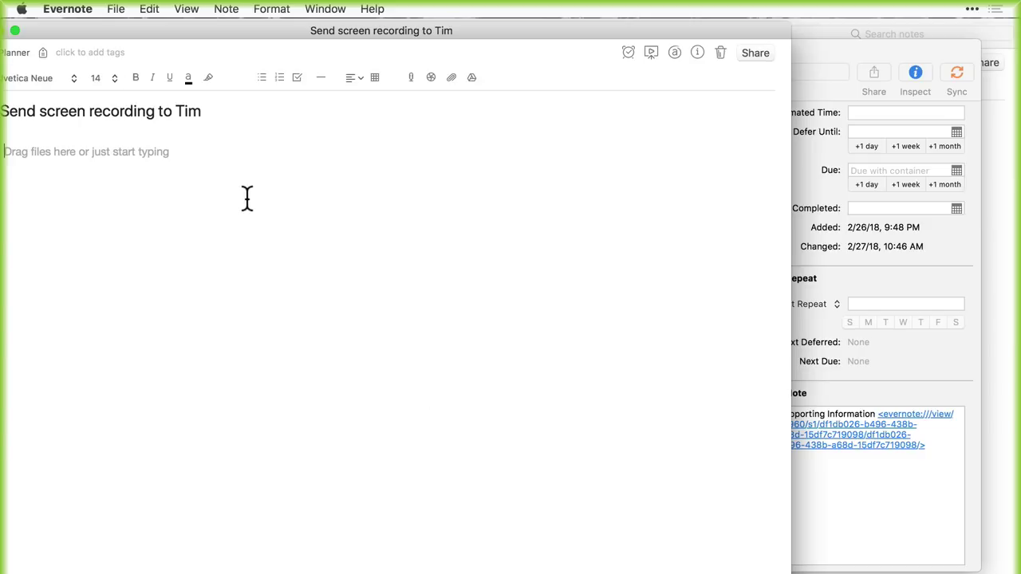
drag(219, 24, 366, 23)
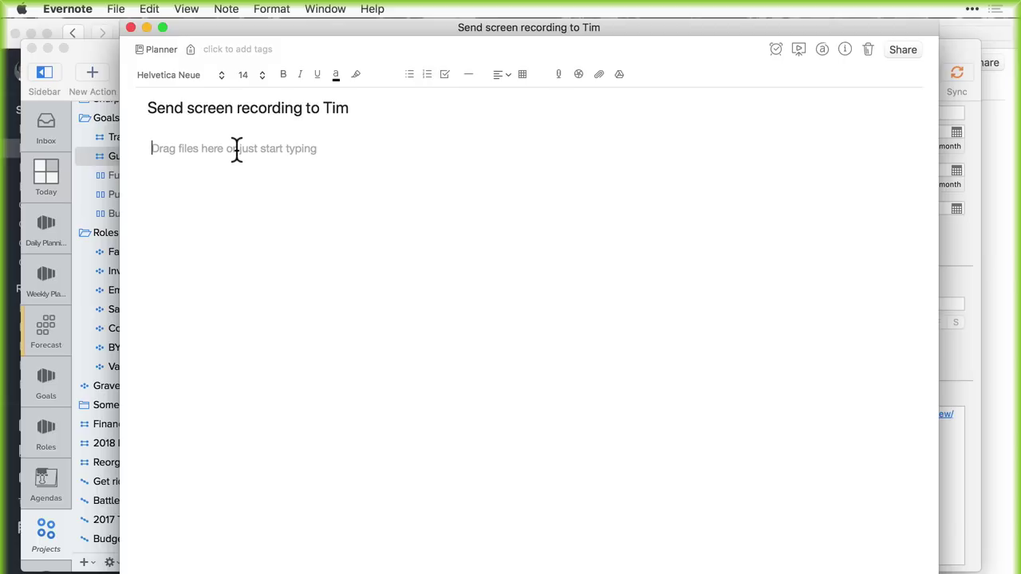
text(Share v)
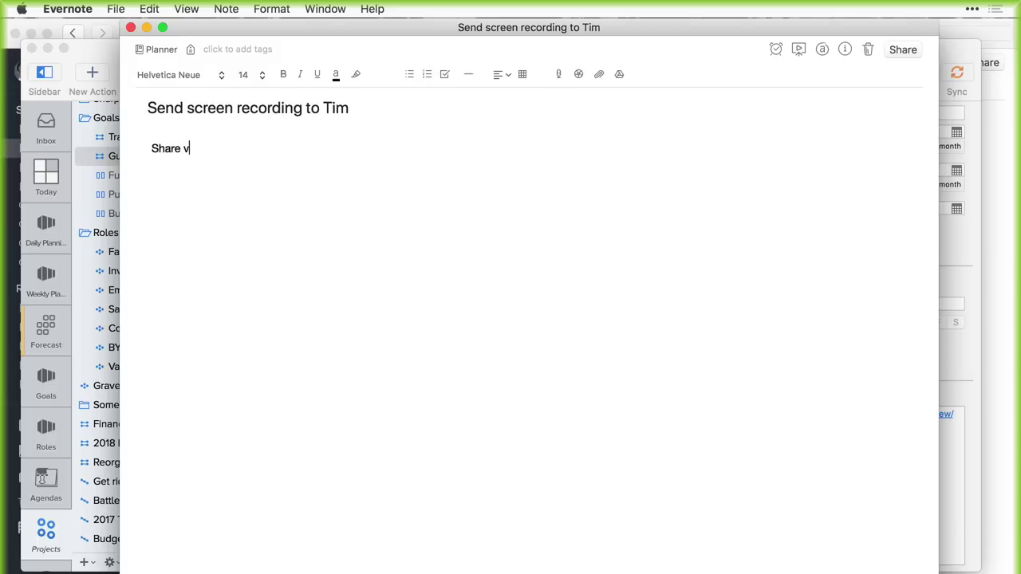
text(ia dropbox)
key(Return)
key(super+w)
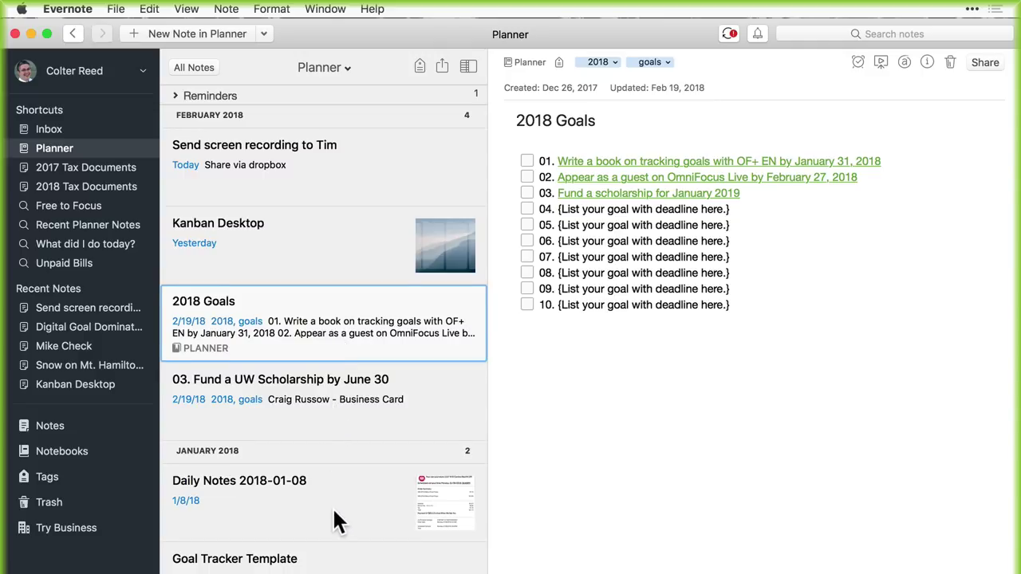
Step: Browse the Planner notebook and view the goal note "01. Write a book on tracking goals with OF+ EN by January 31, 2018"
scroll(335, 518, down, 5)
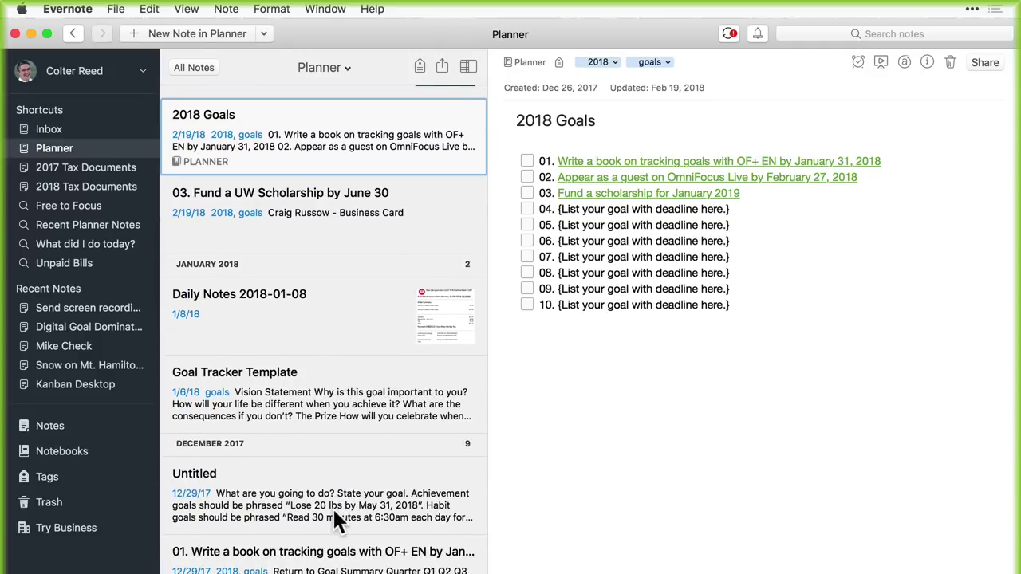
click(330, 558)
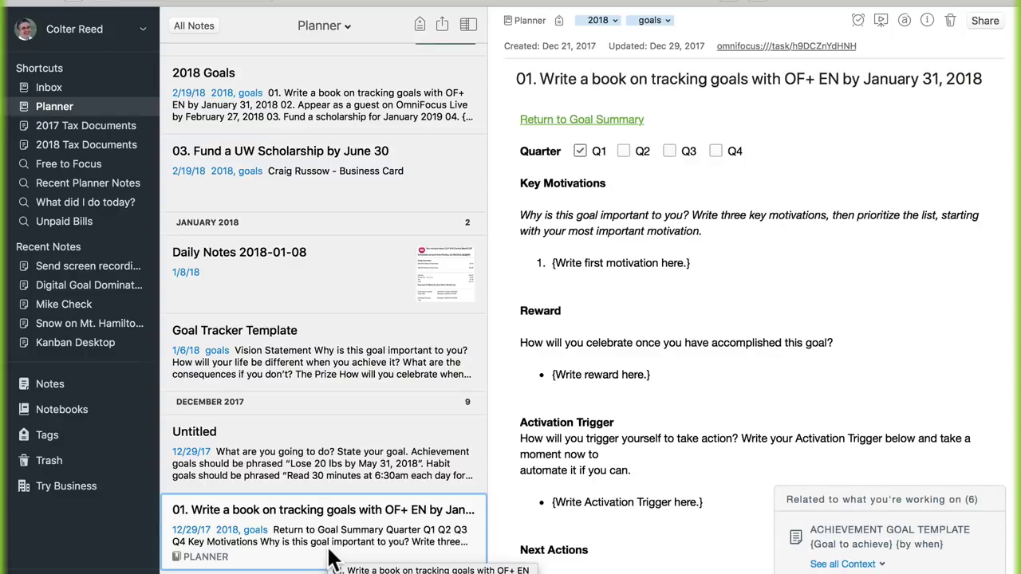
scroll(444, 510, down, 5)
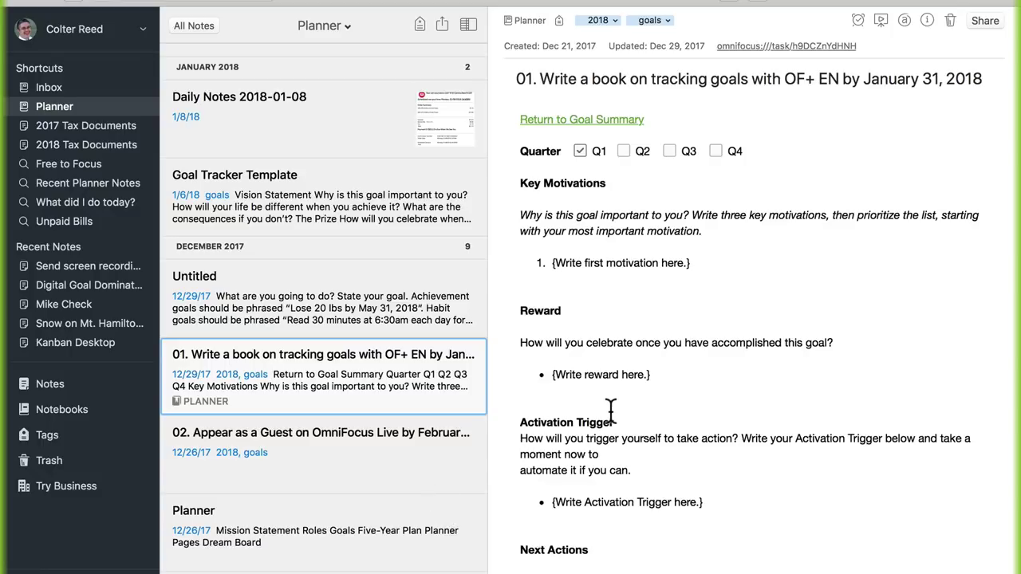
scroll(415, 323, up, 4)
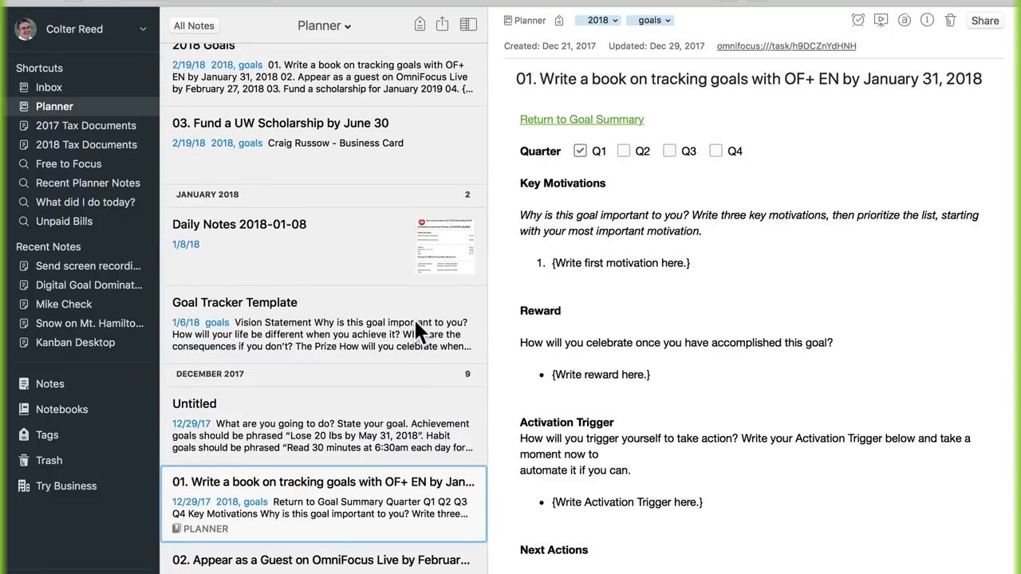
scroll(415, 326, up, 6)
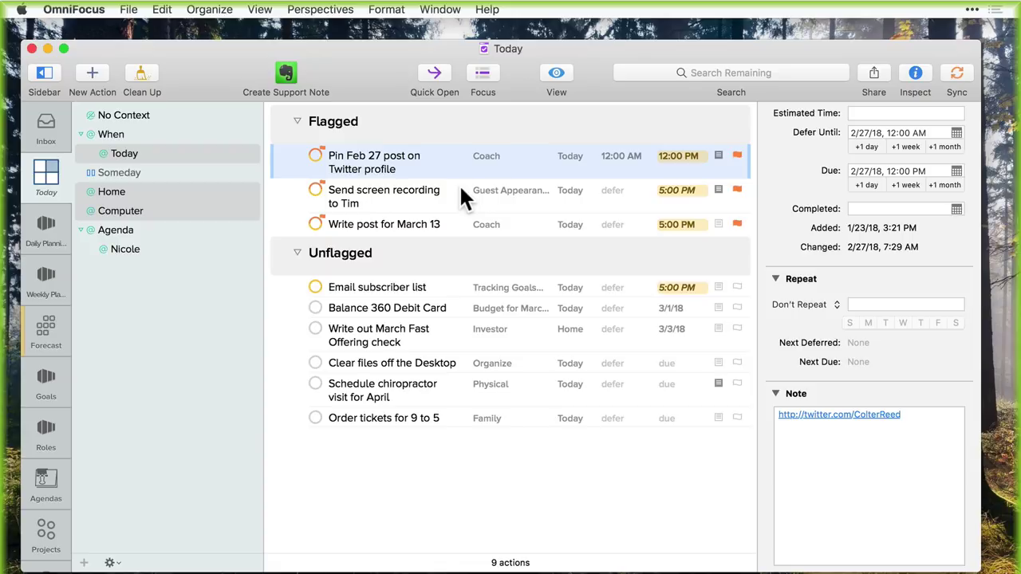
Step: Review the Daily Planning perspective in OmniFocus and select the two March 13 post actions planned for Tomorrow
click(53, 222)
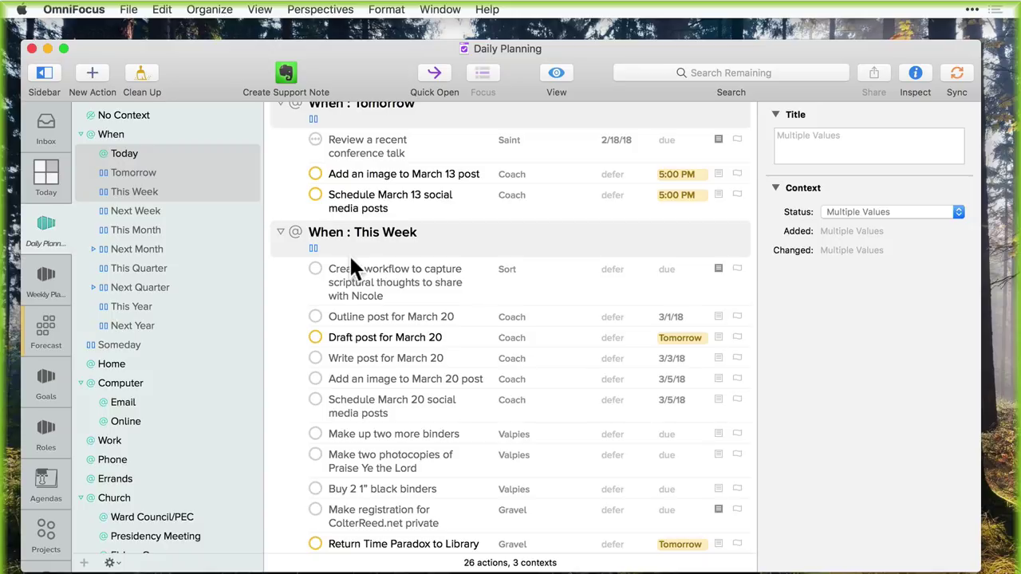
scroll(364, 359, up, 10)
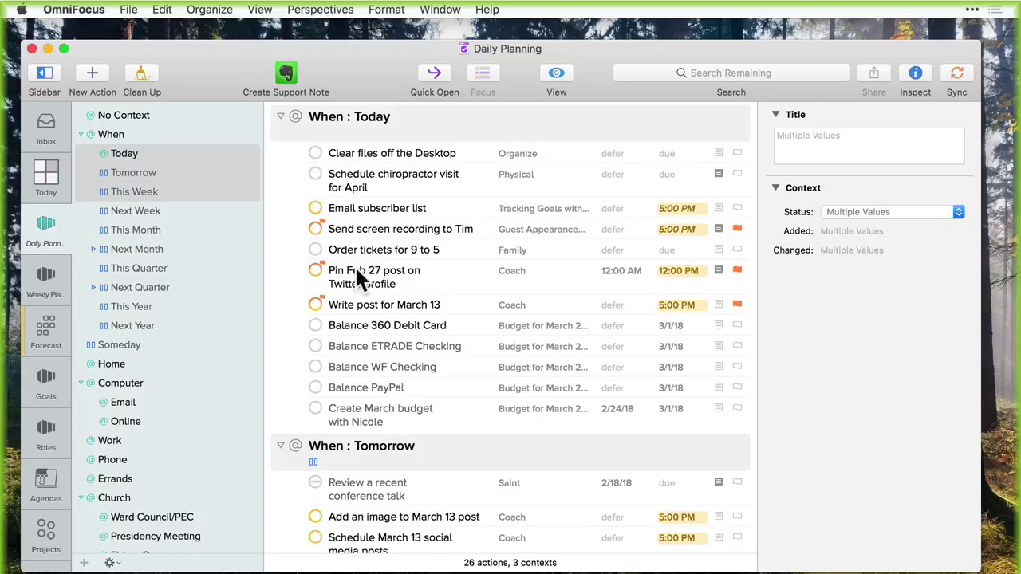
scroll(355, 266, down, 5)
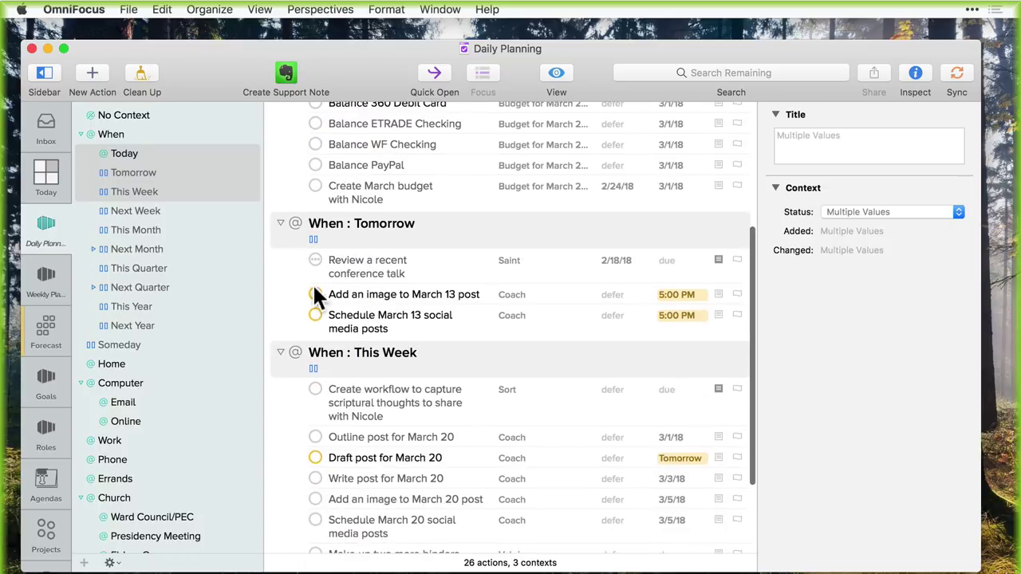
click(293, 295)
key(shift+Down)
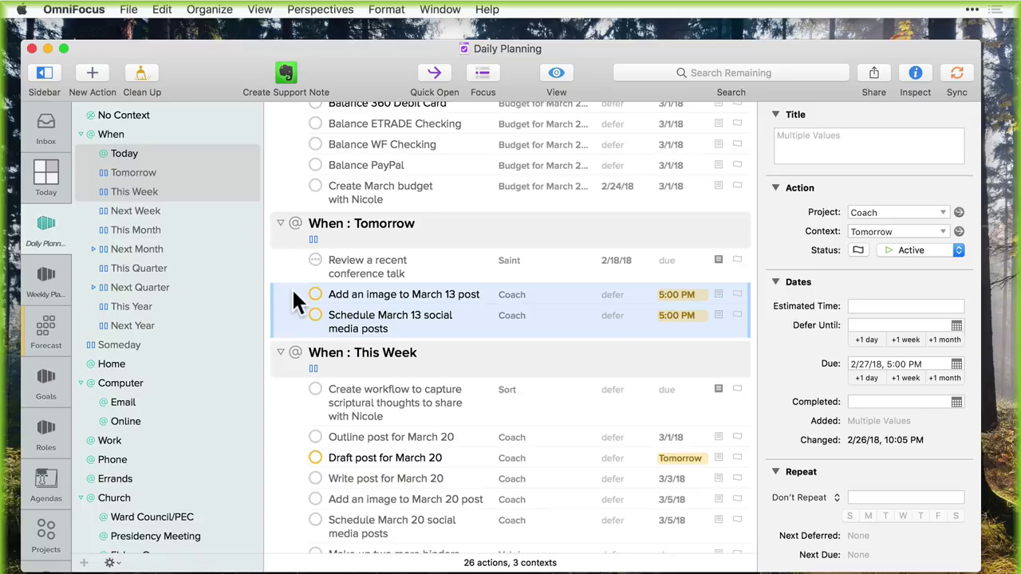
Step: Capture a new action "Do something in June" with project Family and context 06—June, and save it
key(ctrl+alt+space)
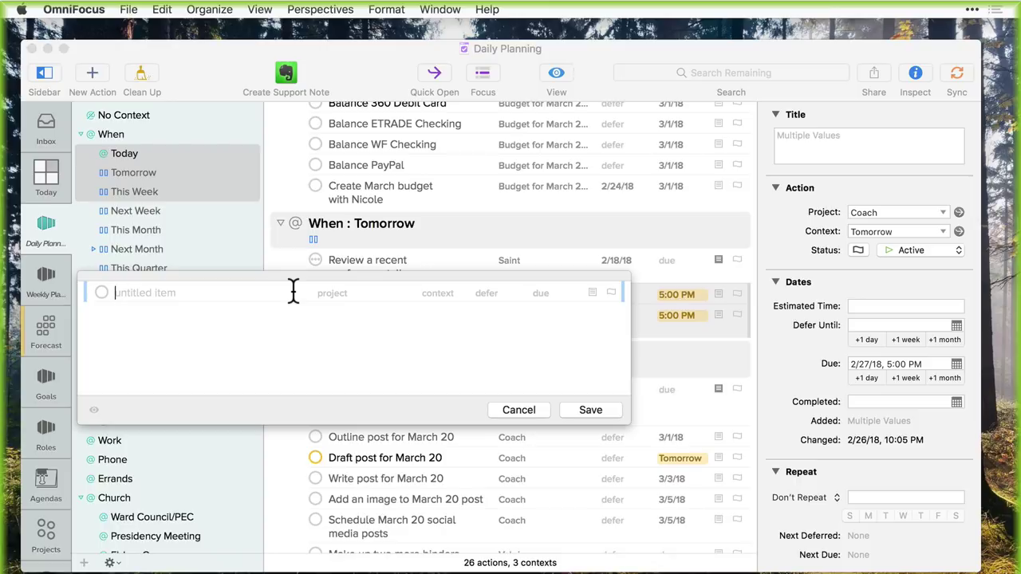
text(Do something in June)
key(Tab)
text(famil)
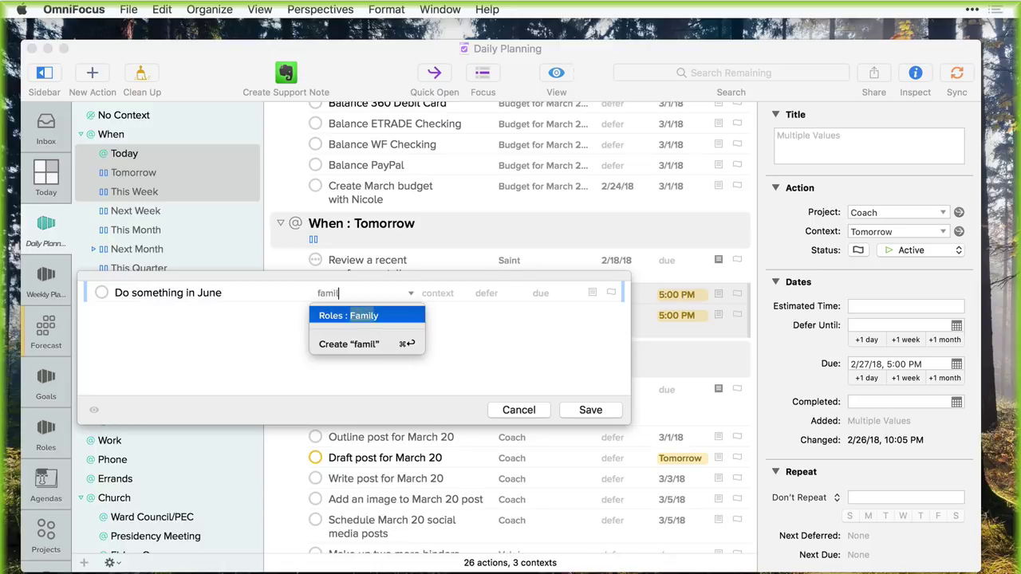
key(Tab)
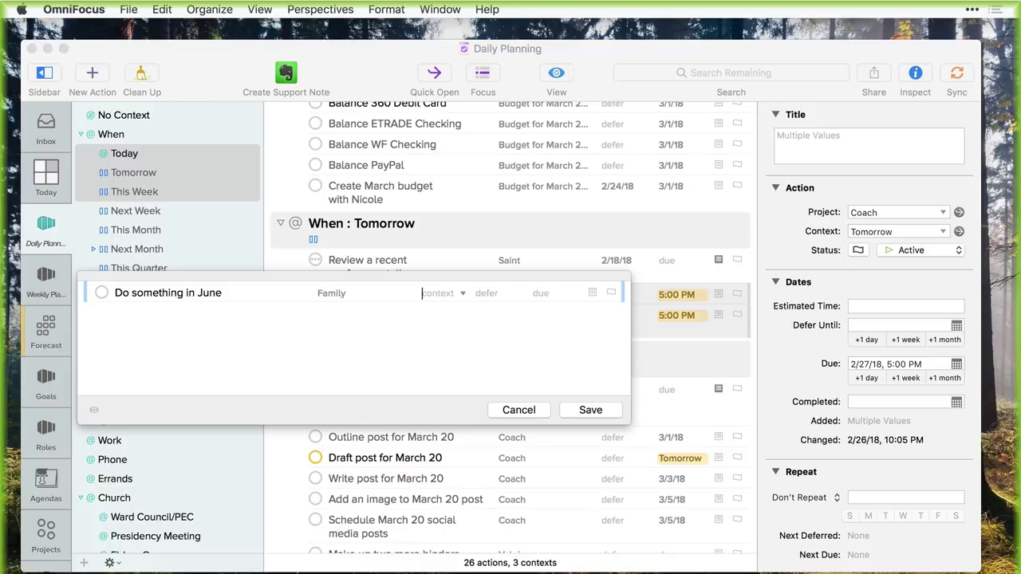
text(june)
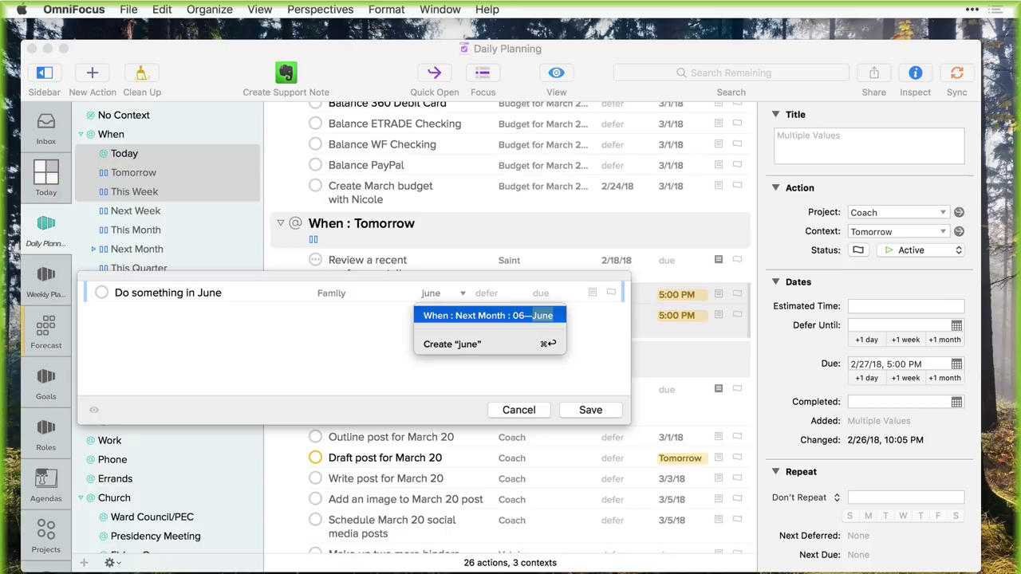
key(Tab)
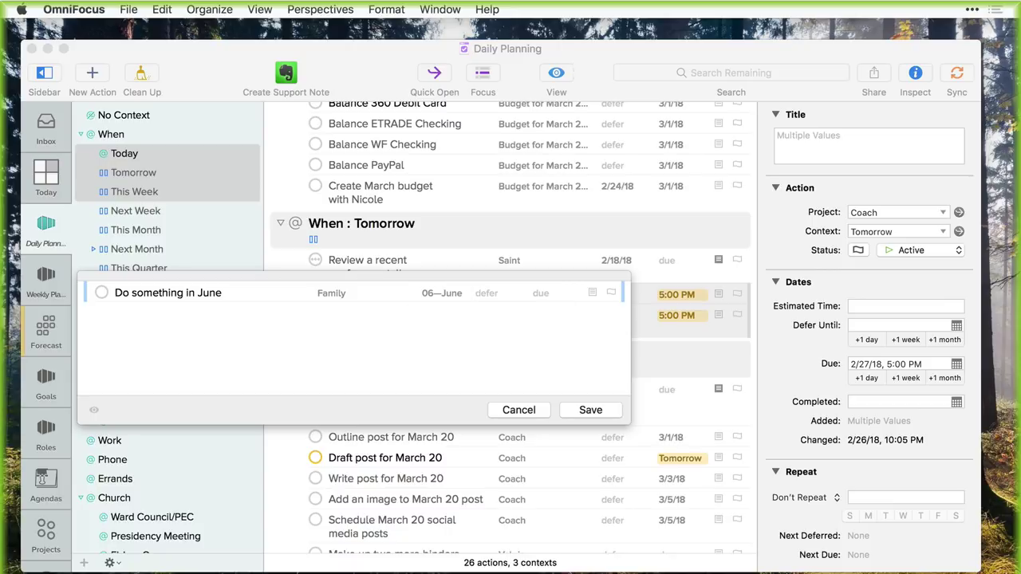
key(Escape)
click(590, 409)
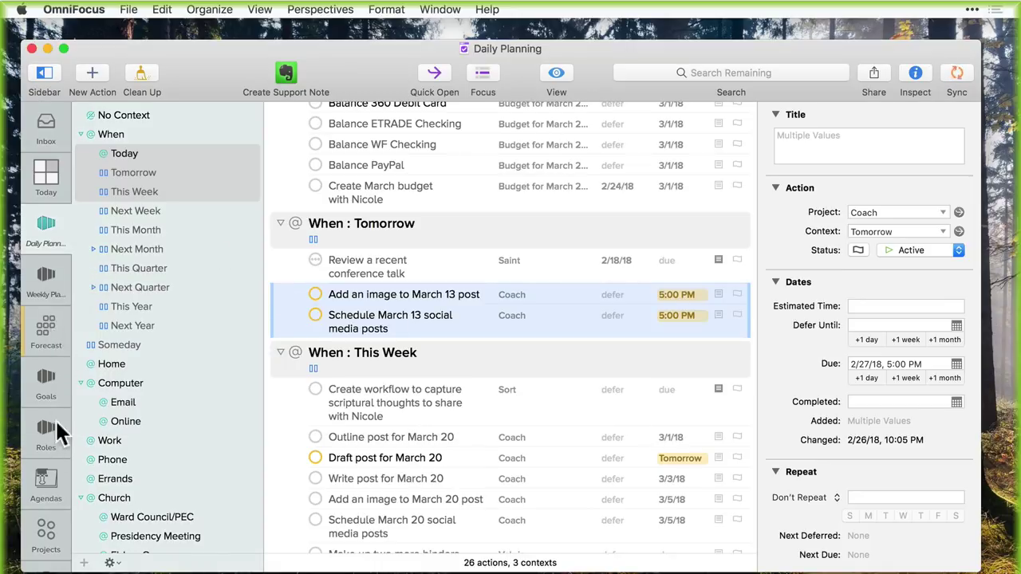
Step: In the Contexts perspective, inspect the This Month, Next Month and This Quarter contexts, and expand Next Month to view 04—April
scroll(57, 497, down, 3)
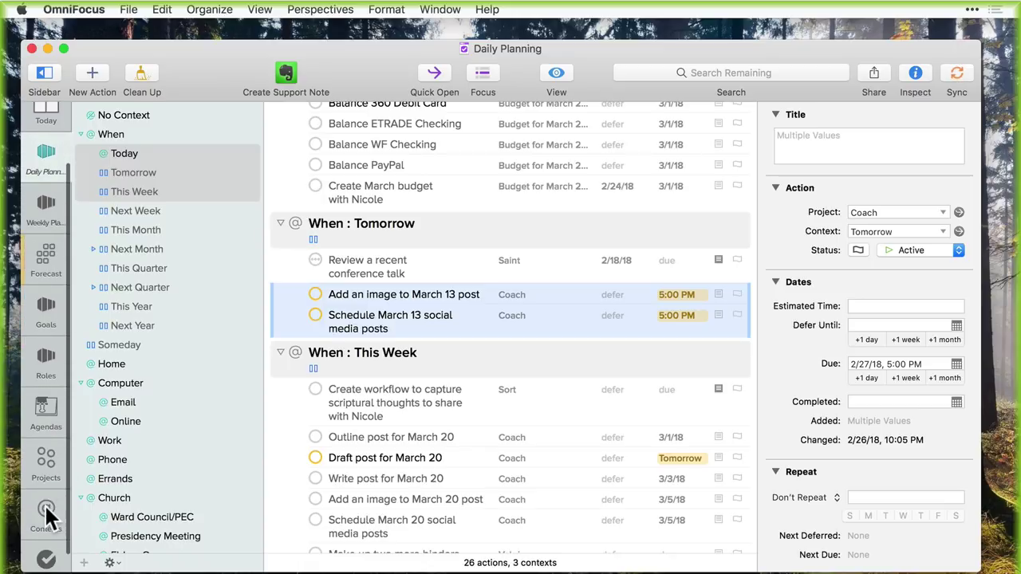
click(44, 503)
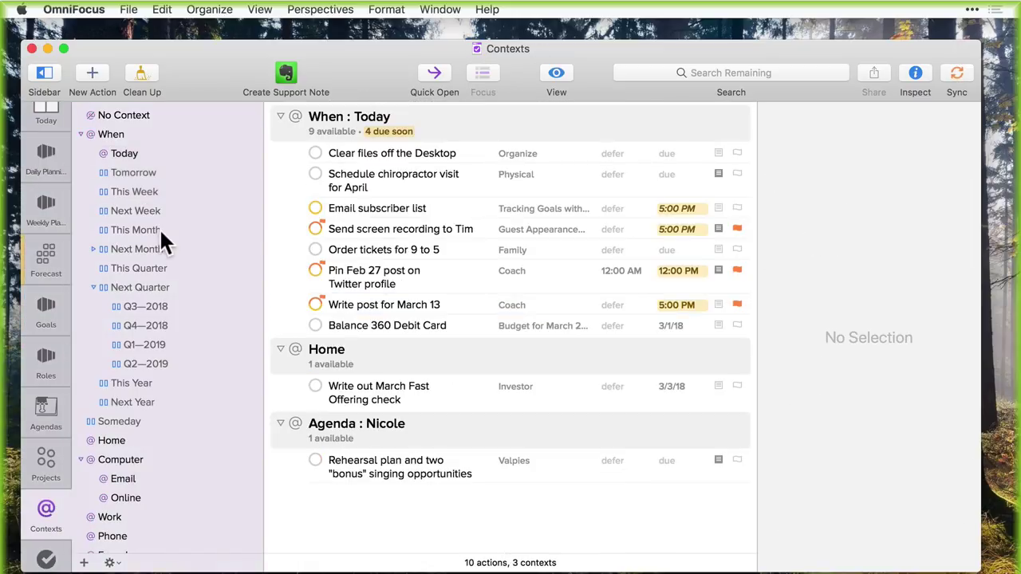
click(159, 229)
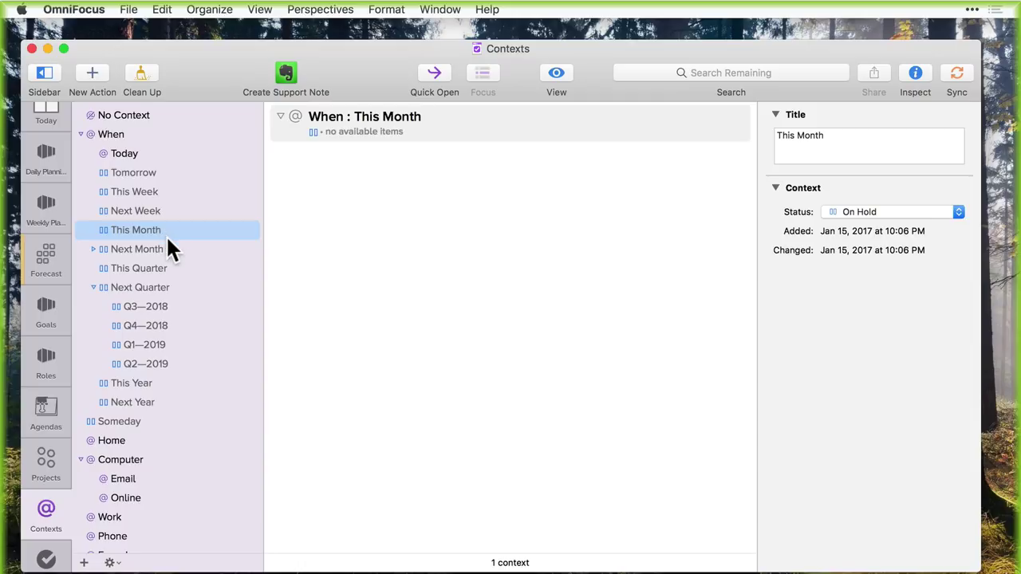
click(90, 249)
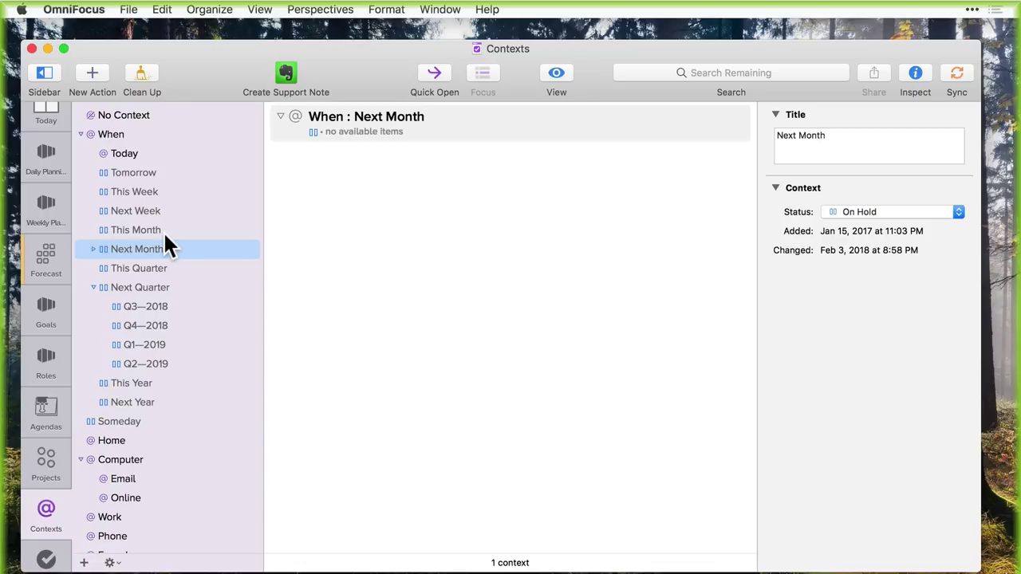
click(164, 268)
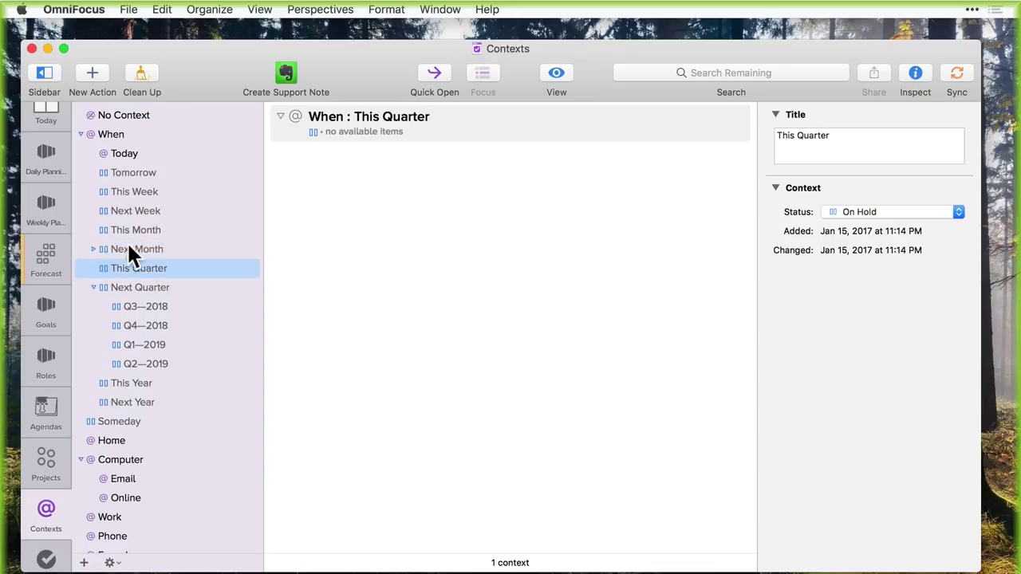
click(93, 249)
click(168, 263)
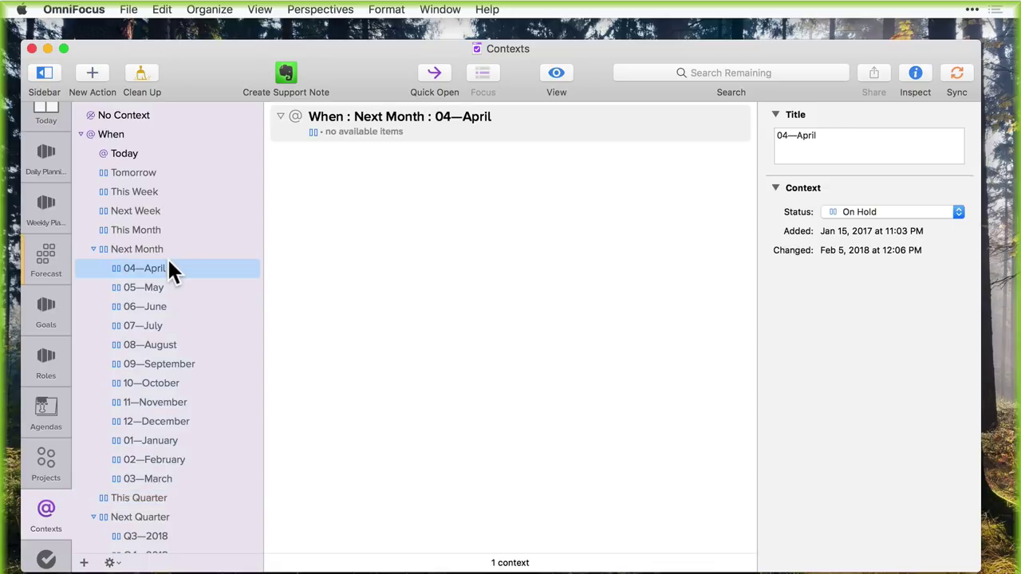
Step: Try moving the 04—April context to the end of the Next Month group, after 03—March, and undo the move
click(173, 249)
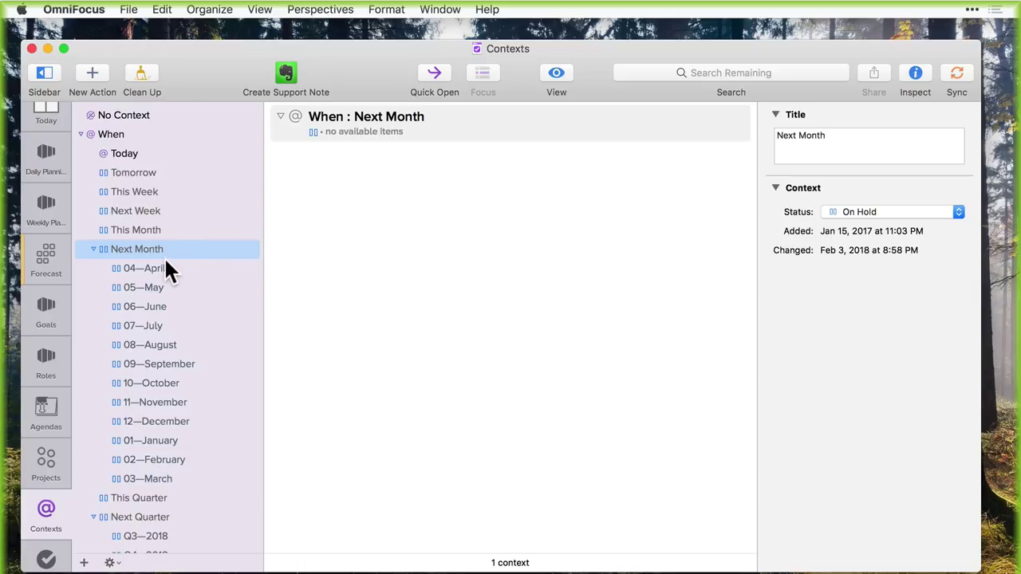
click(159, 269)
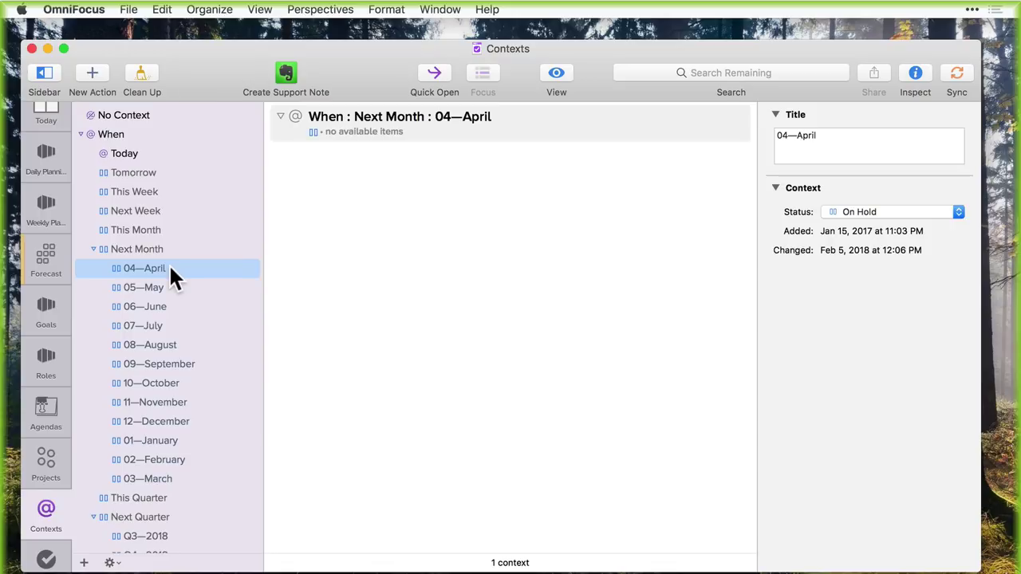
scroll(168, 264, down, 2)
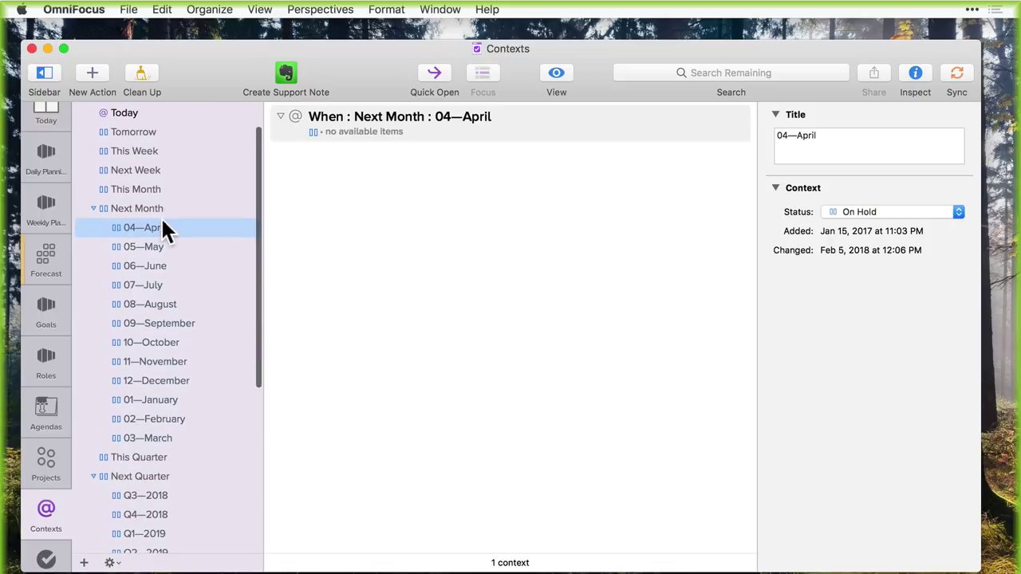
drag(163, 227, 134, 449)
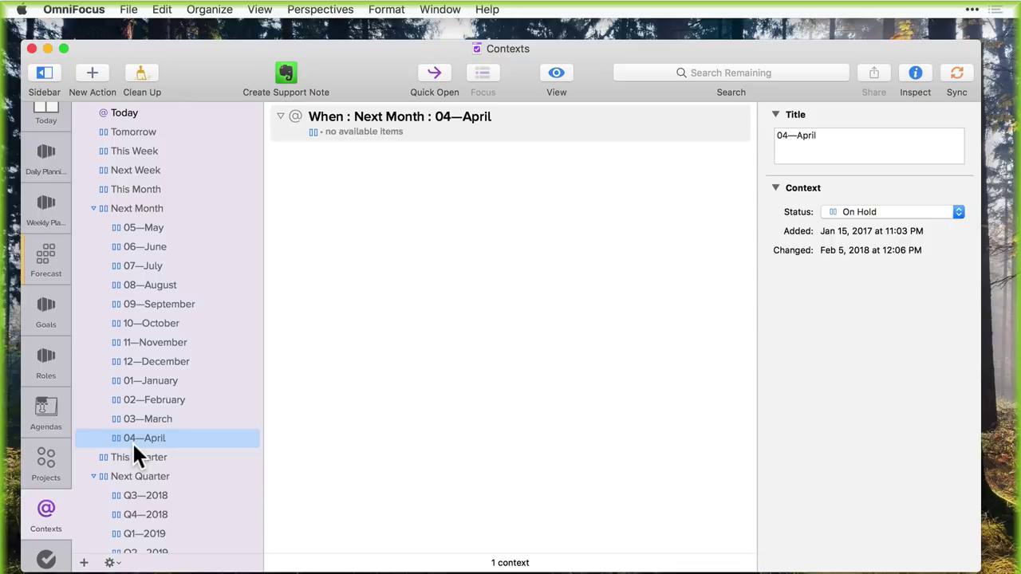
key(super+z)
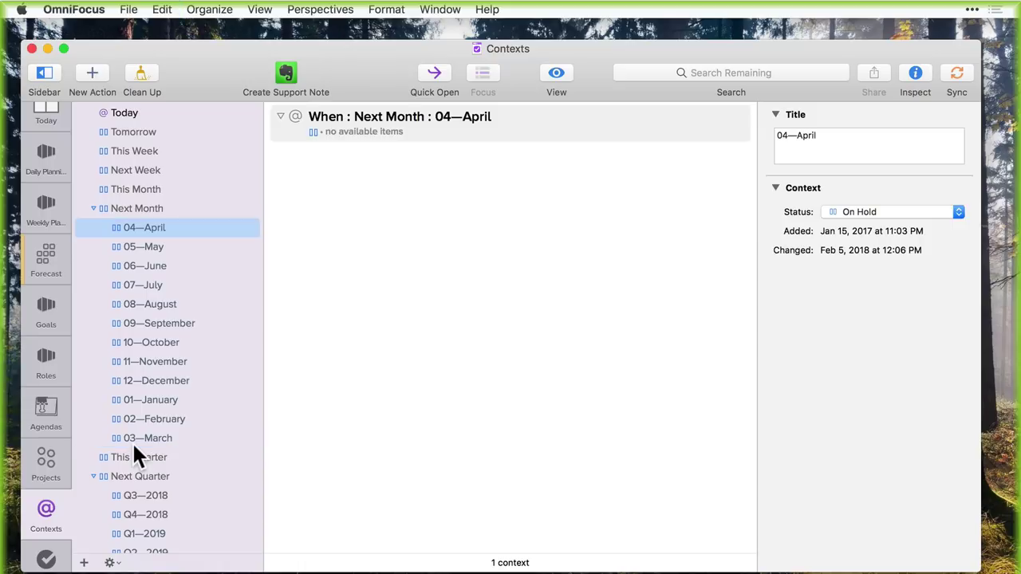
Step: Set the Contexts perspective to show Remaining items for the 04—April context
click(556, 72)
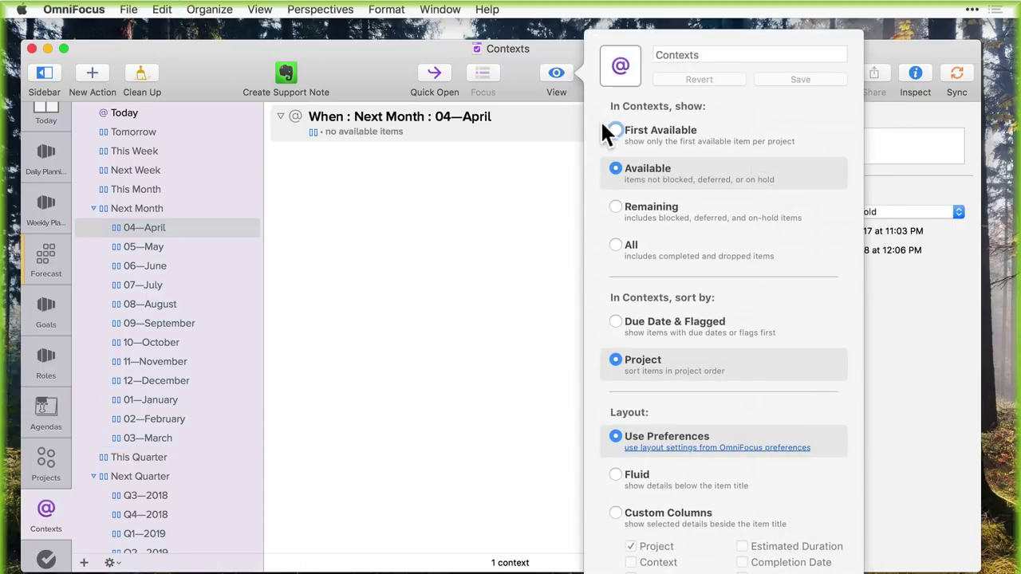
click(616, 205)
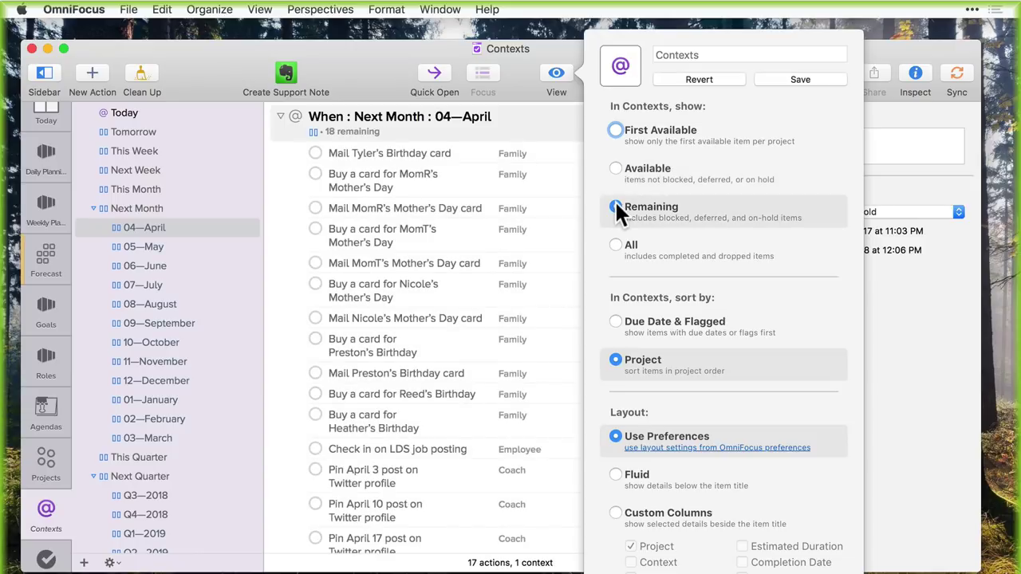
click(165, 228)
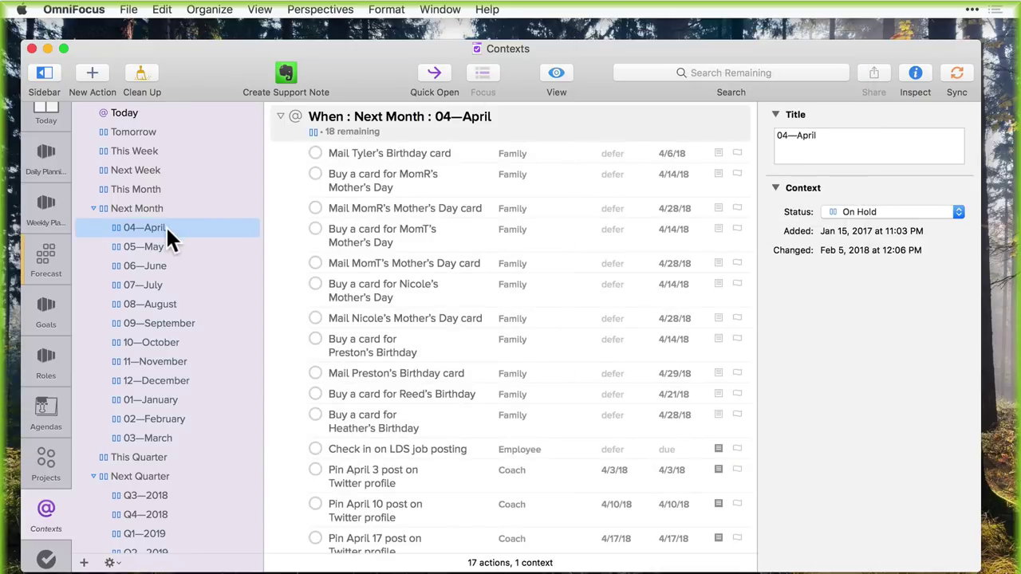
click(293, 144)
key(super+a)
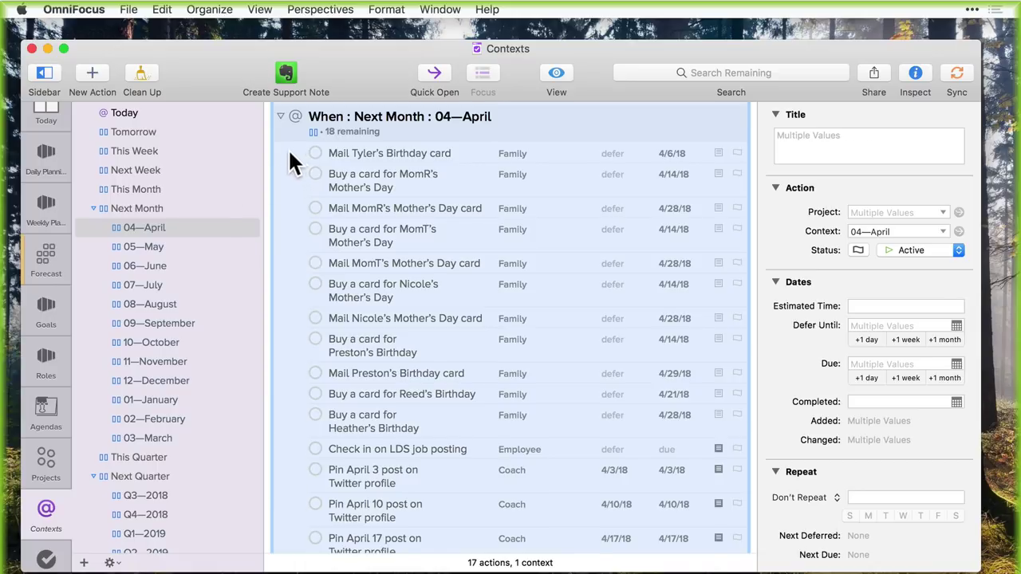
click(290, 147)
Step: Move all actions assigned directly to the Next Month context into the This Month context
click(189, 208)
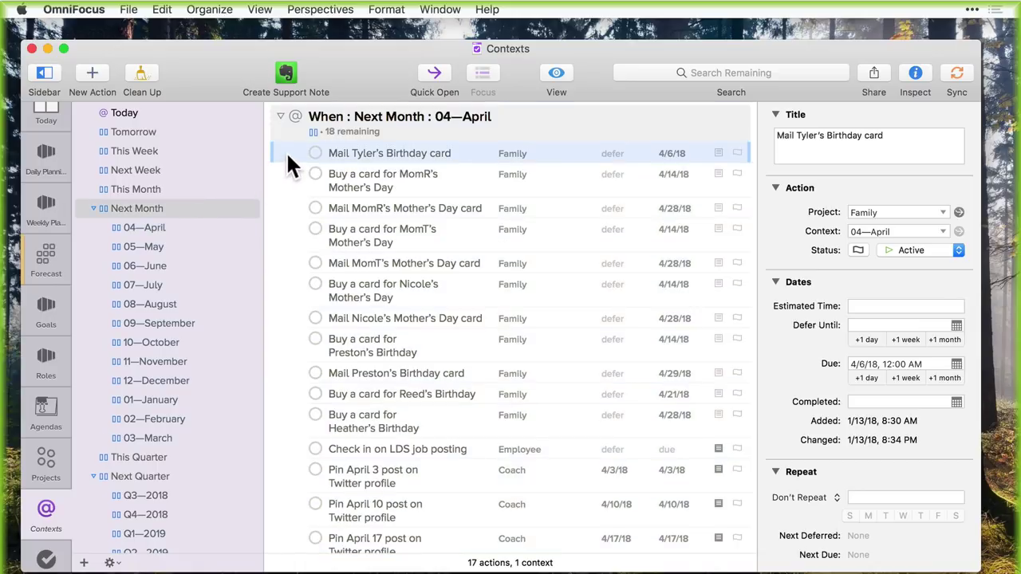
key(shift+Tab)
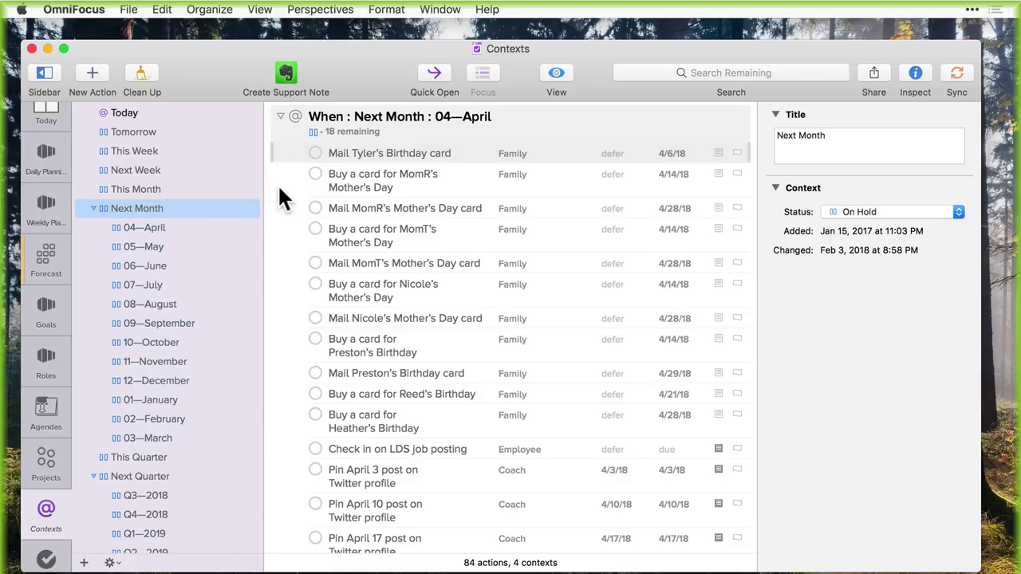
scroll(278, 184, up, 15)
scroll(278, 189, up, 10)
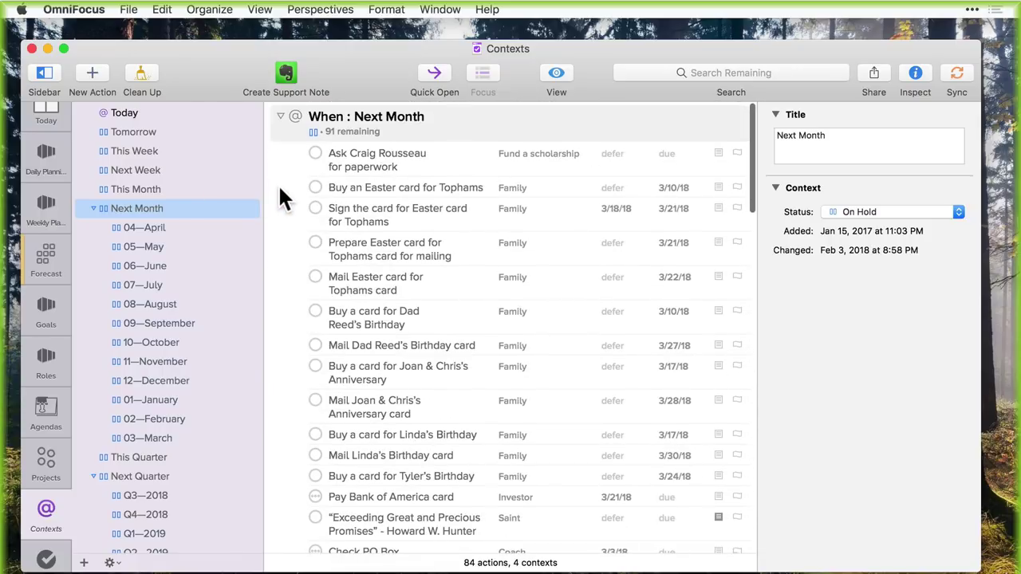
click(296, 155)
scroll(293, 374, down, 20)
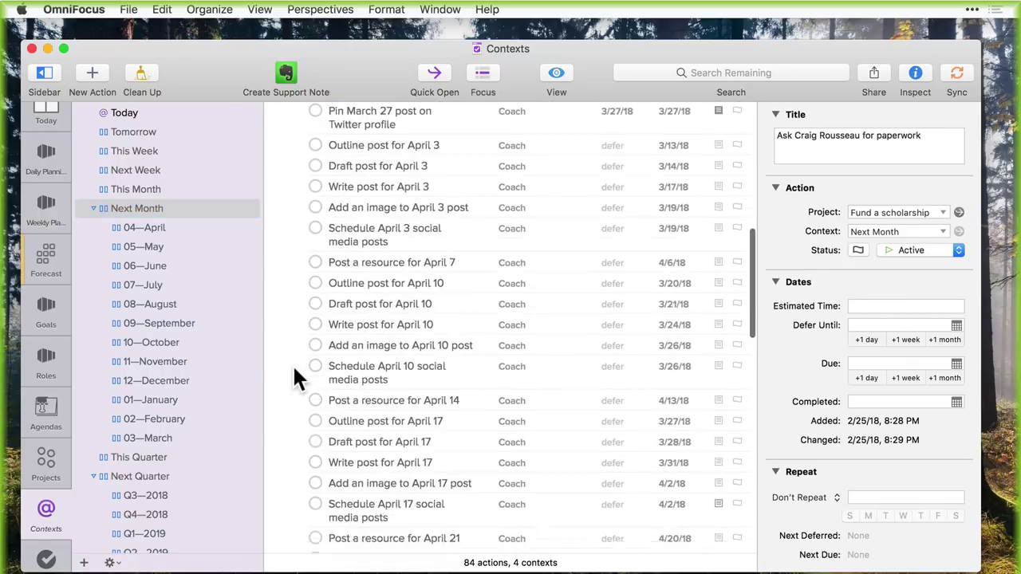
scroll(294, 368, down, 6)
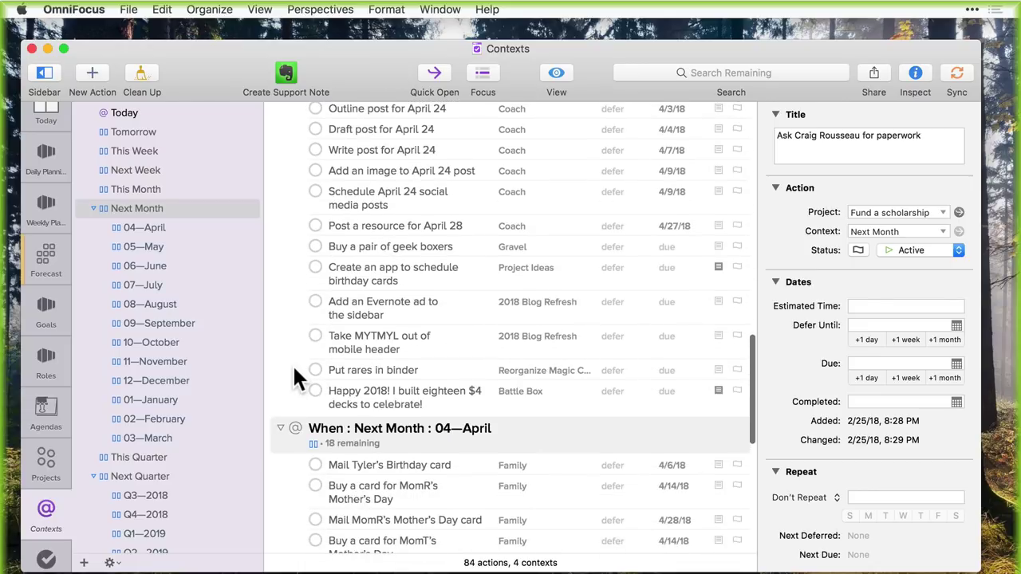
shift+click(291, 397)
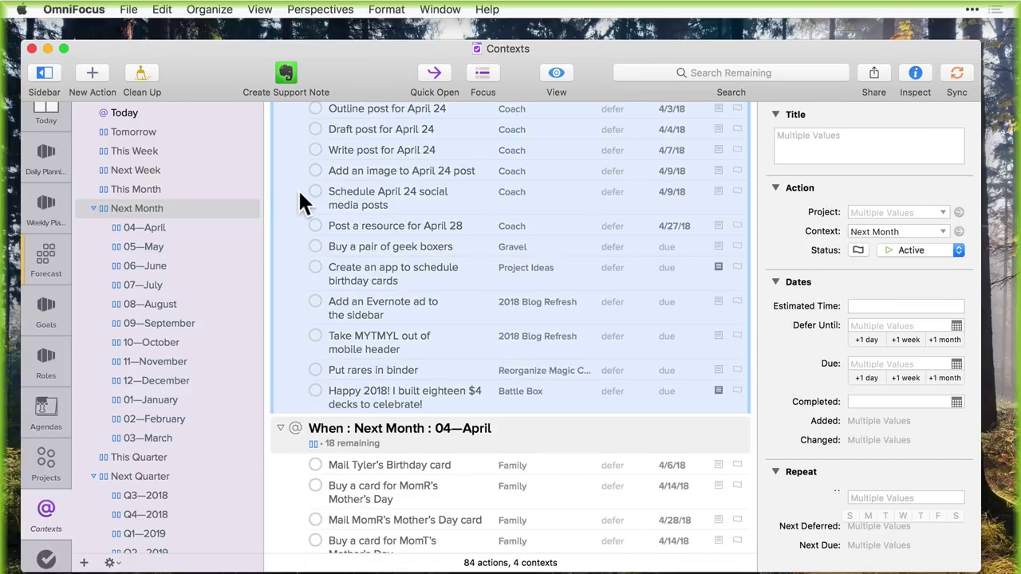
drag(299, 193, 176, 190)
Step: Move all 04—April actions into the Next Month context, and place the 04—April context last in the Next Month group, after 03—March
click(170, 209)
click(174, 226)
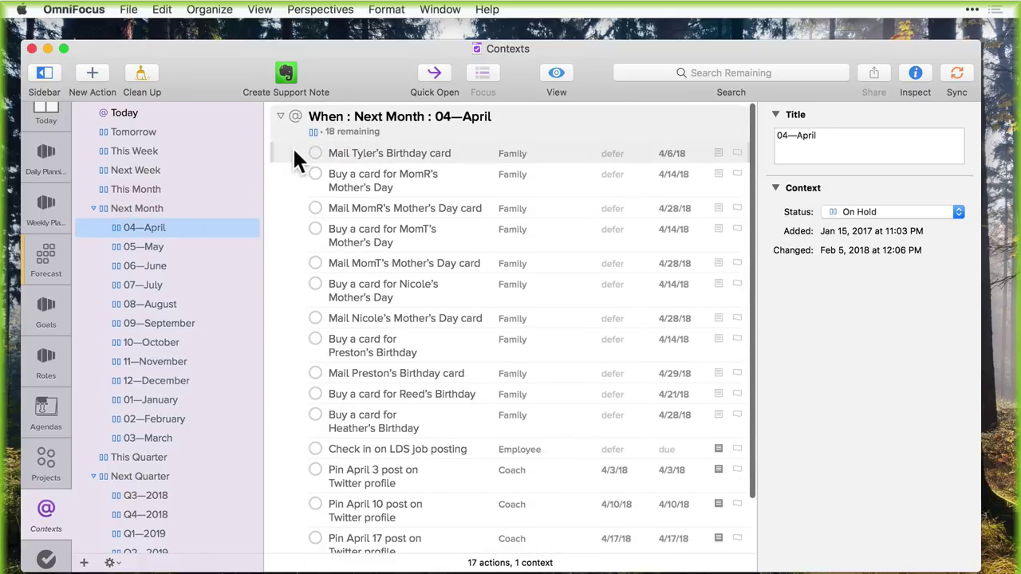
click(291, 148)
scroll(301, 253, down, 3)
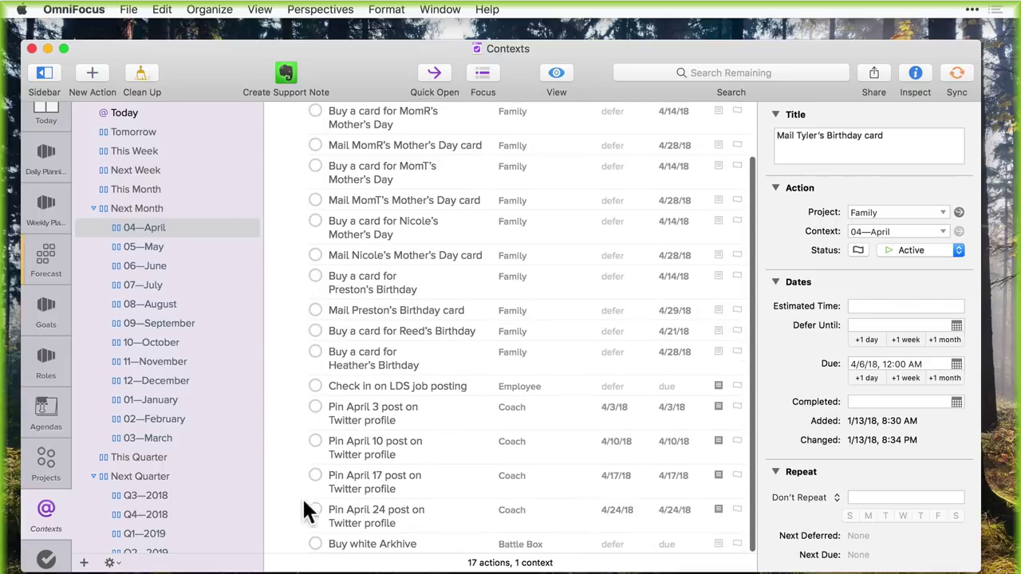
shift+click(304, 545)
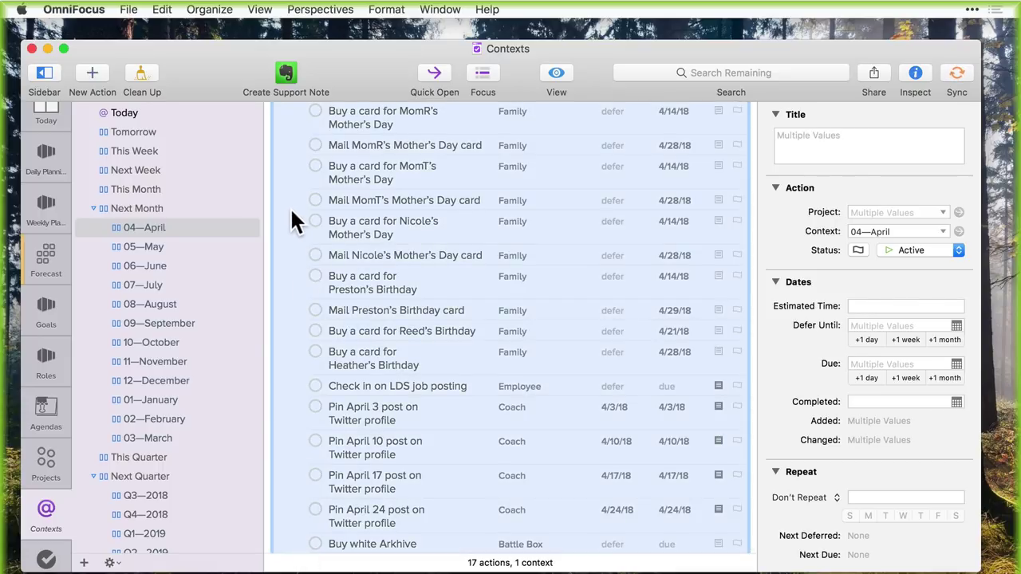
drag(293, 176, 117, 453)
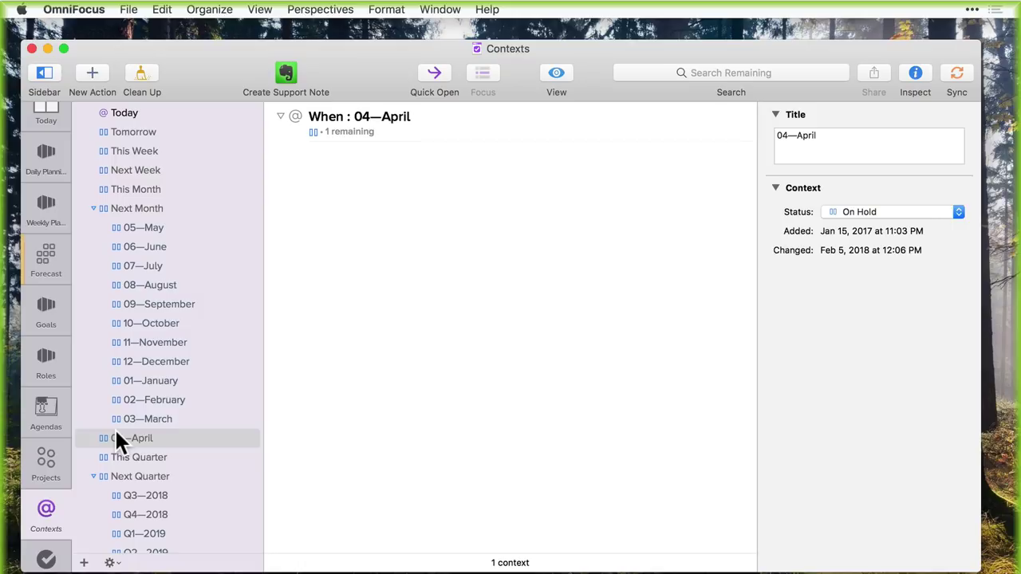
key(Tab)
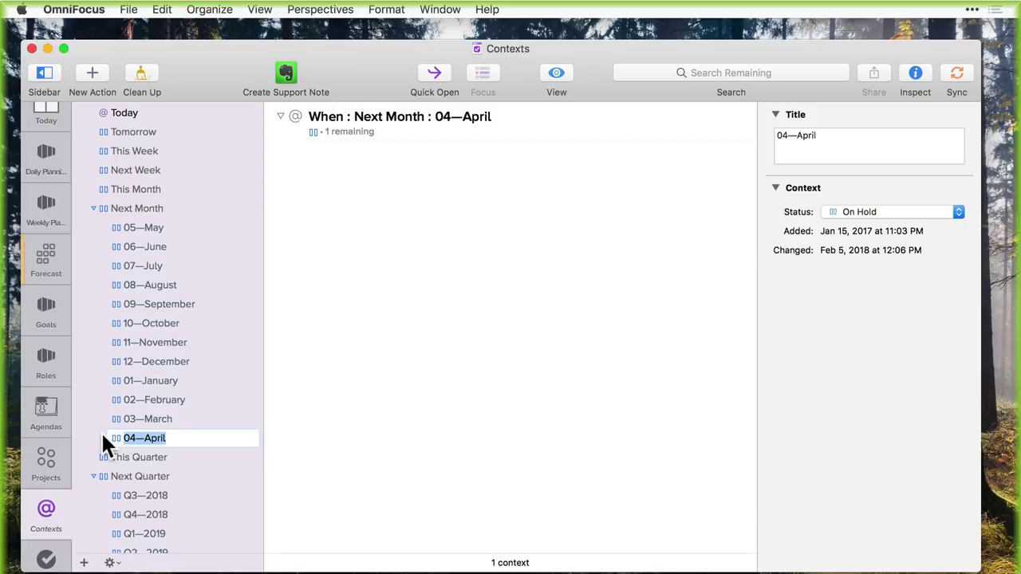
key(Return)
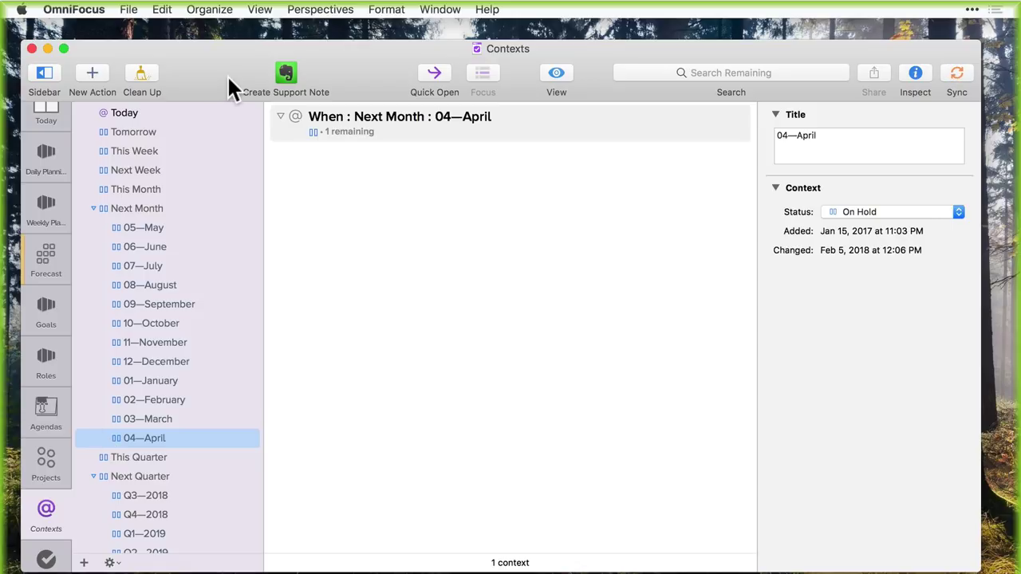
Step: From the Today context, show the "Balance 360 Debit Card" action within its project, Budget for March 2018
click(187, 117)
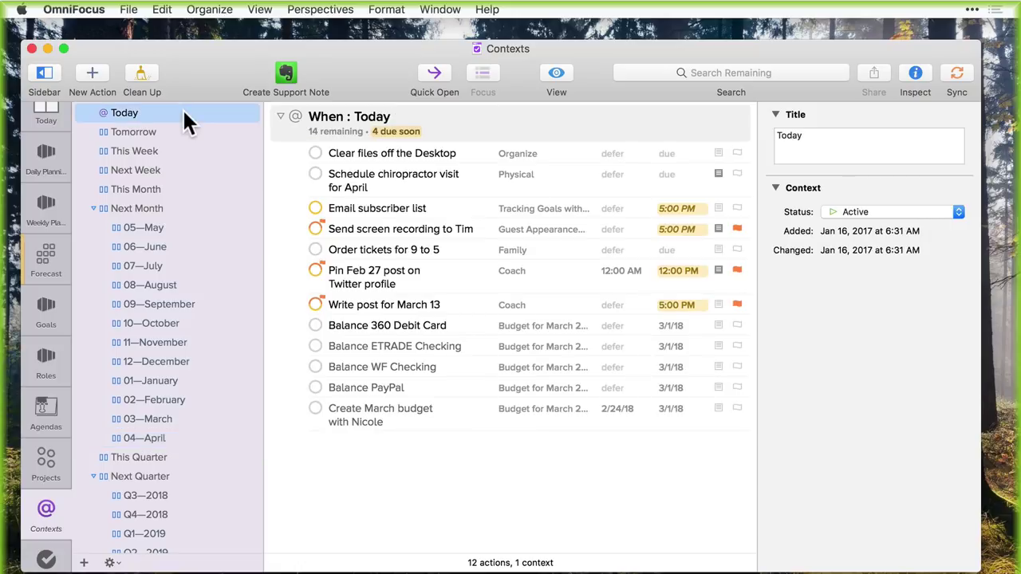
click(302, 325)
key(super+alt+r)
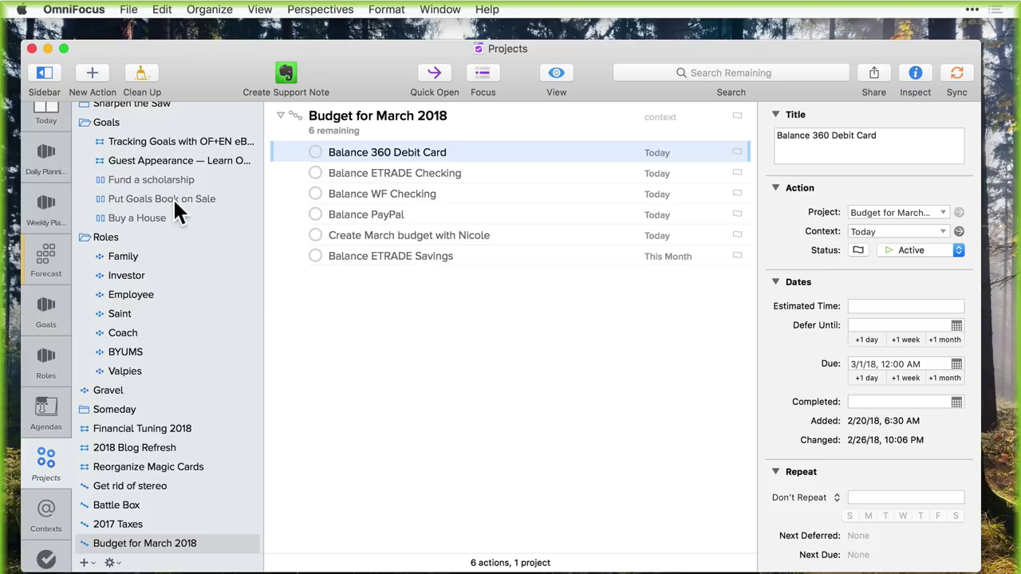
Step: View the Family project, collapse and re-expand its Easter card action group, and select the group to inspect its details
click(165, 254)
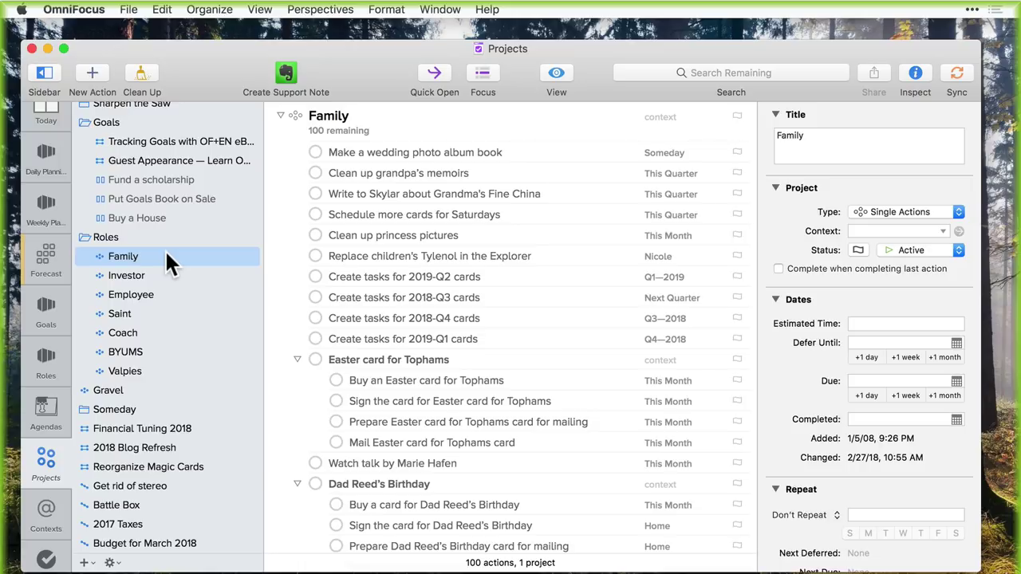
click(283, 359)
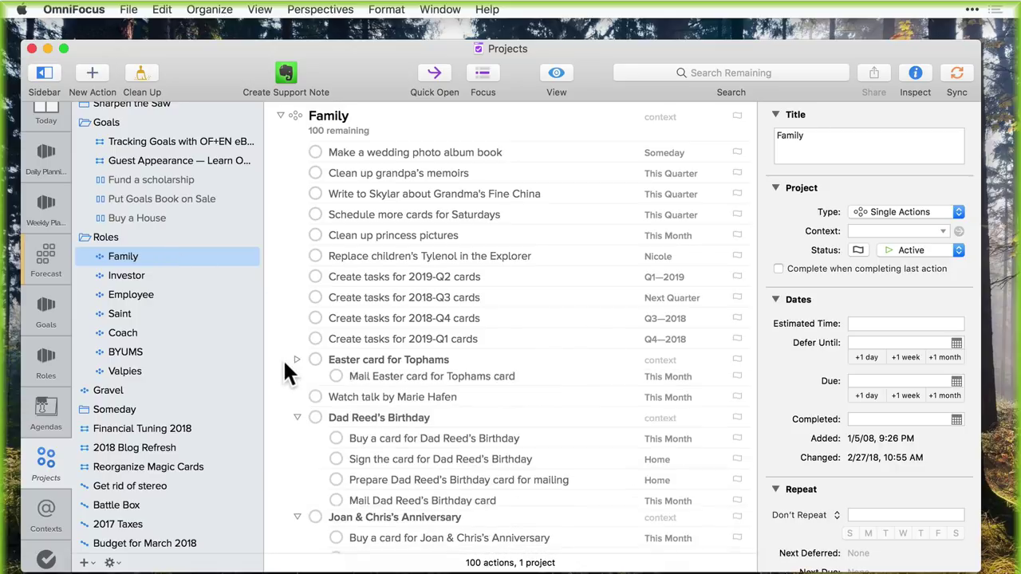
click(295, 359)
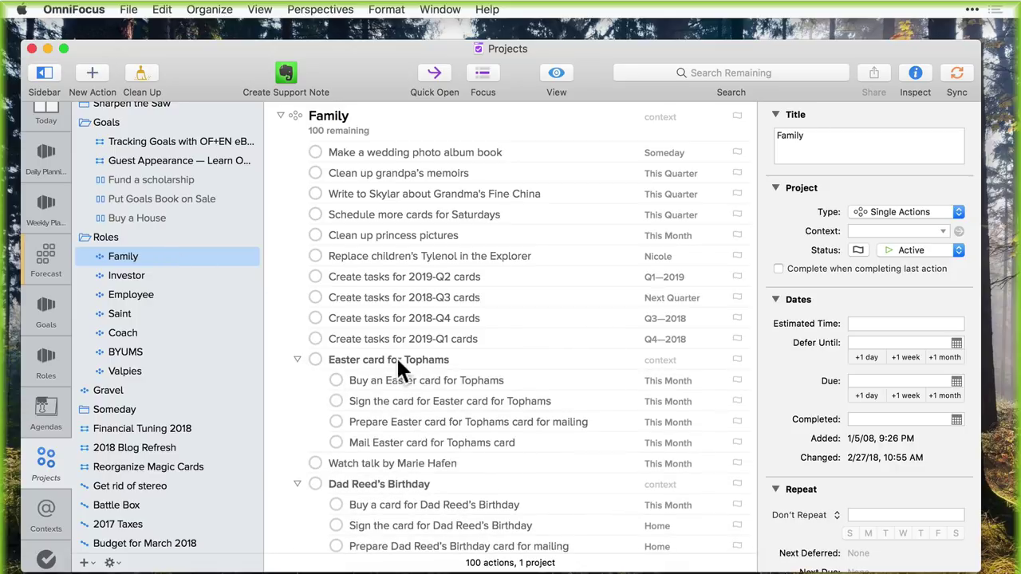
click(509, 363)
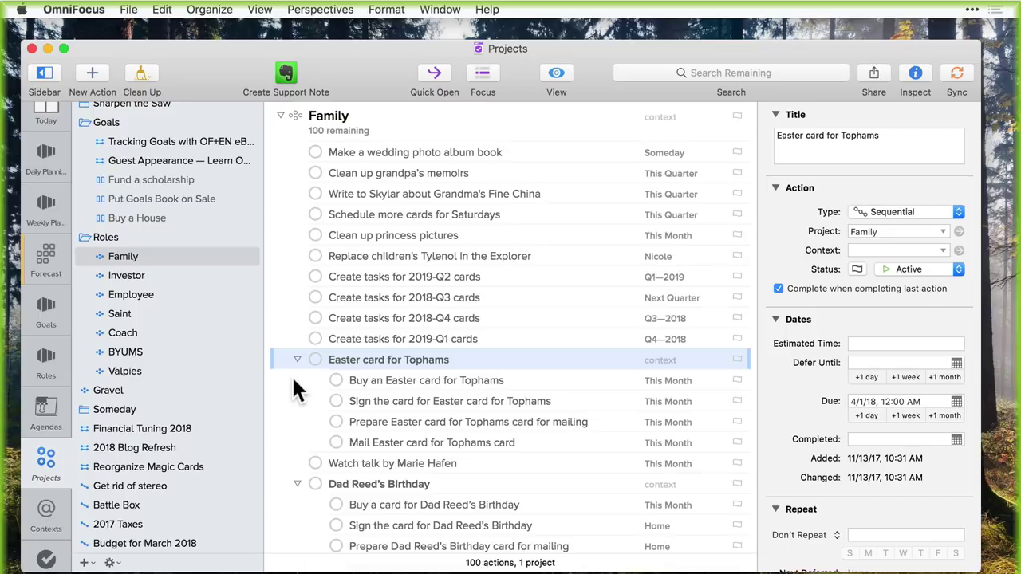
Step: Revisit the Contexts perspective, switch to the Weekly Planning perspective, and expand its Next Quarter context
click(47, 506)
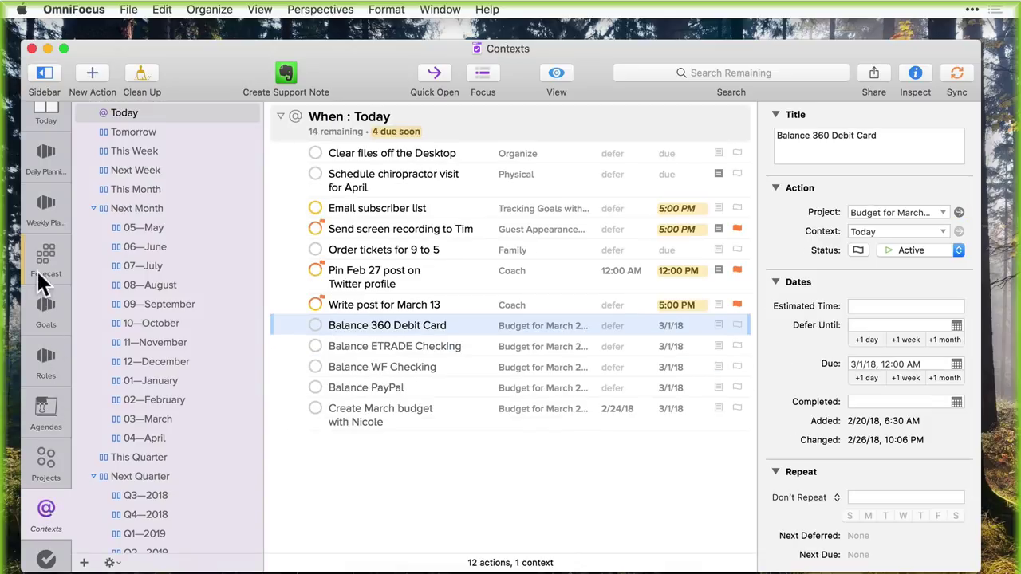
click(46, 209)
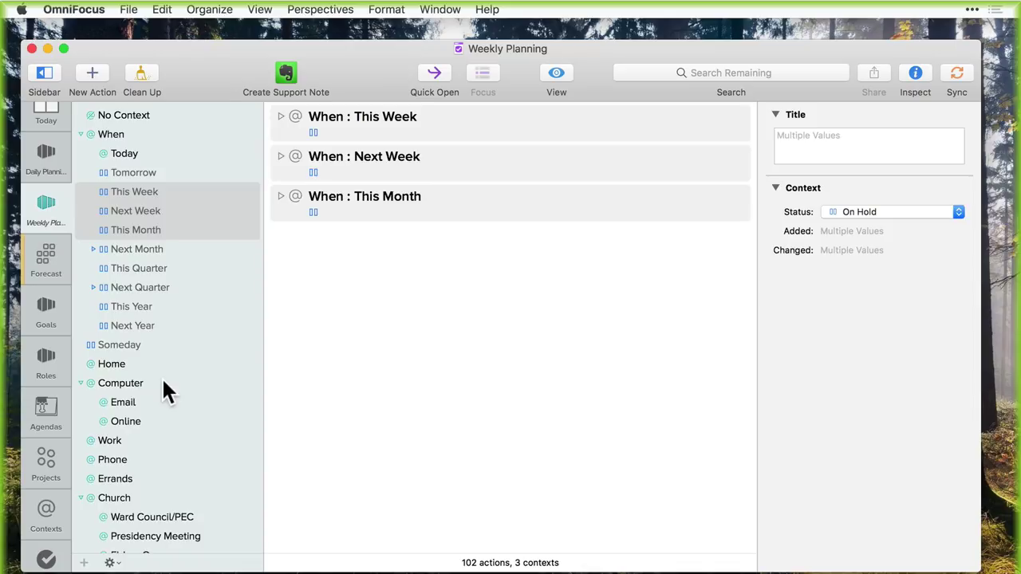
scroll(164, 383, down, 2)
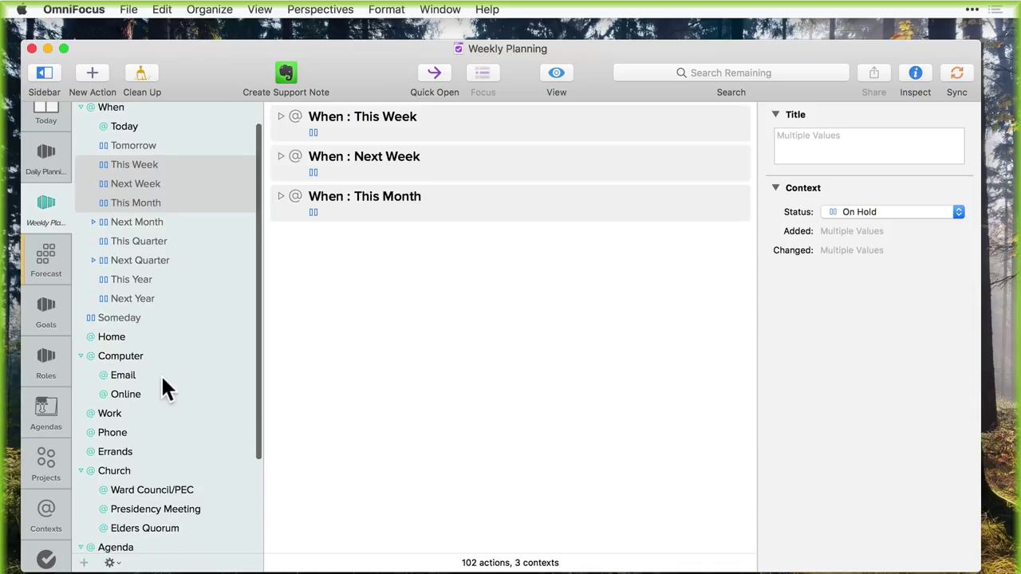
click(94, 256)
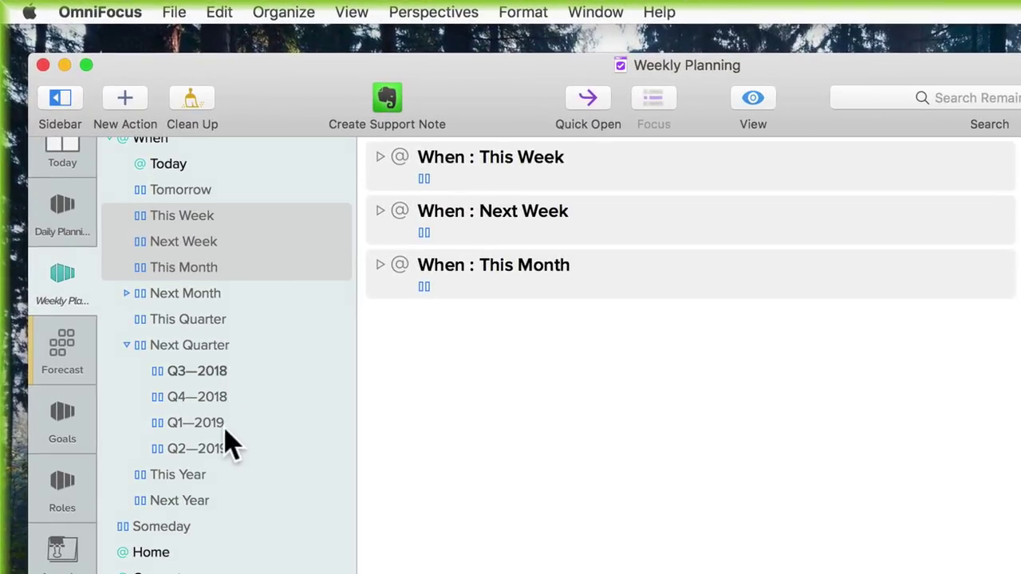
Step: Try moving the Q3—2018 context to the end of the Next Quarter group and renaming it Q3—2019, and undo both changes
drag(227, 444, 221, 474)
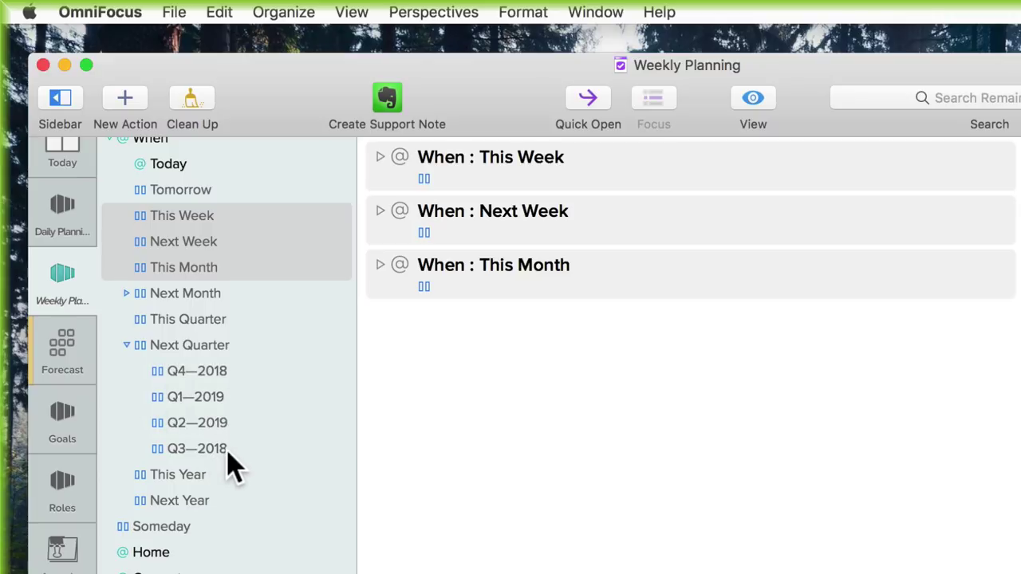
click(228, 450)
double_click(228, 448)
text(2019)
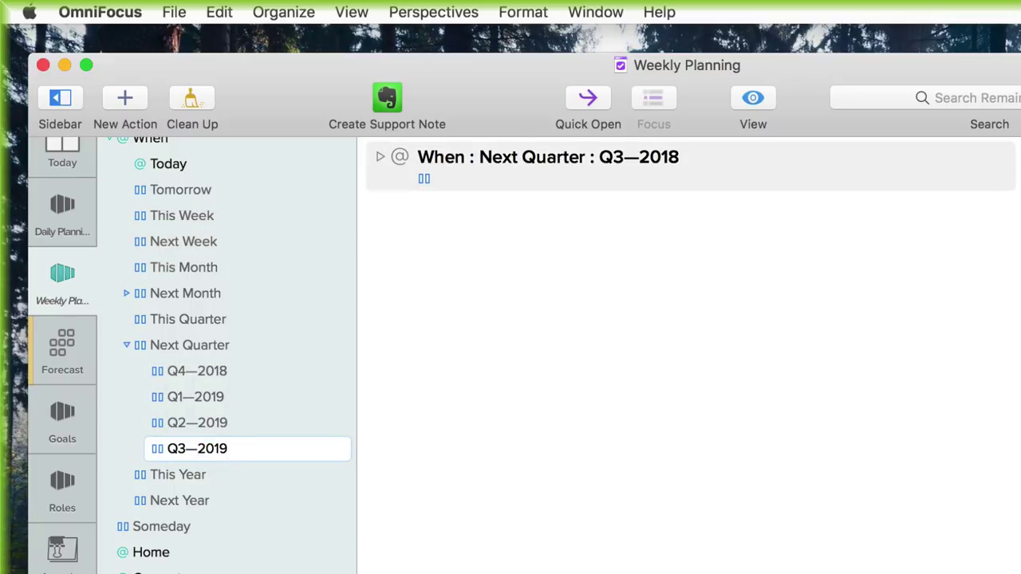
key(Return)
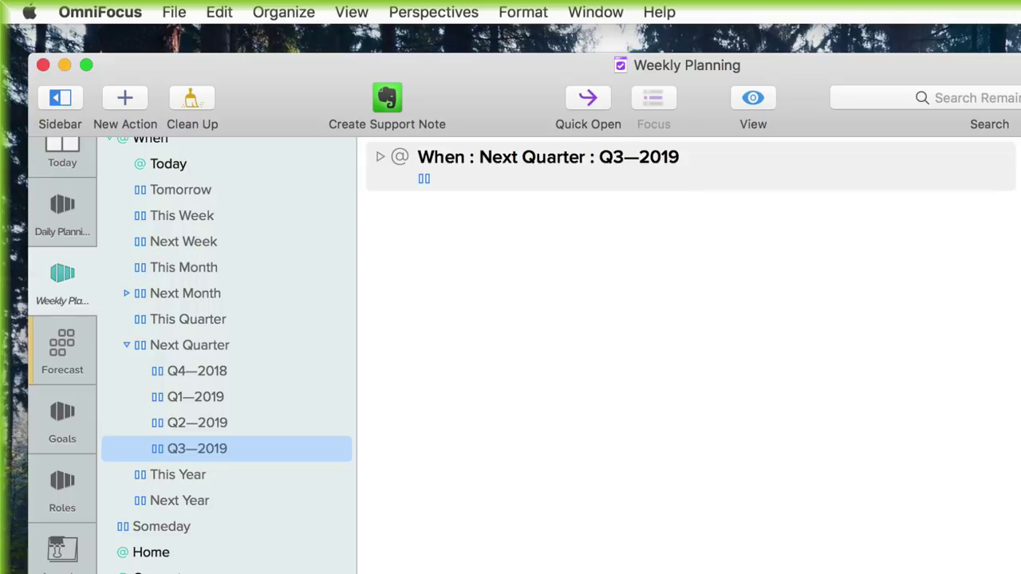
key(super+z)
key(super+z)
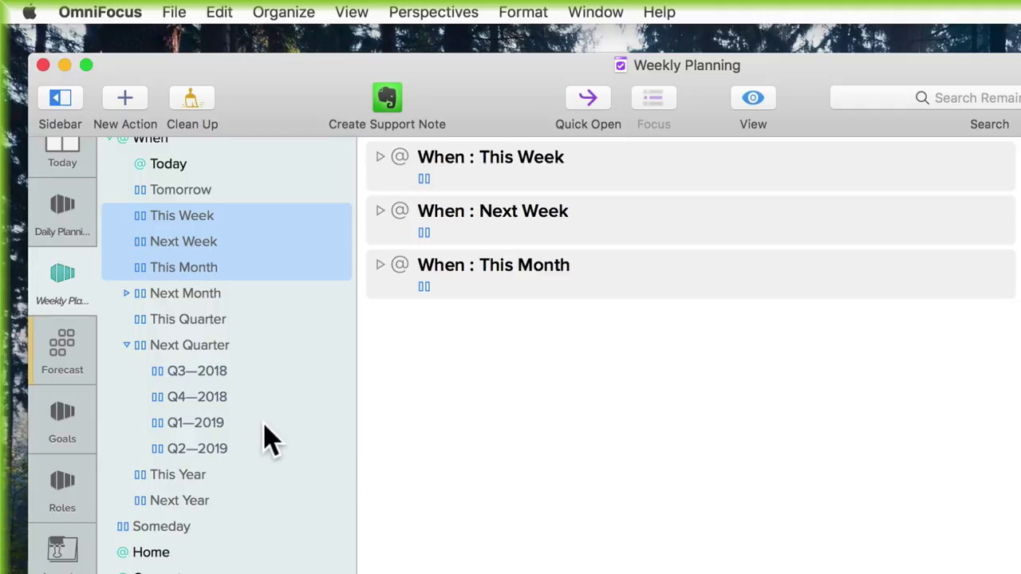
Step: In the Roles perspective, show the Family role and read the note of its "Create tasks for 2019-Q2 cards" action
scroll(267, 438, up, 2)
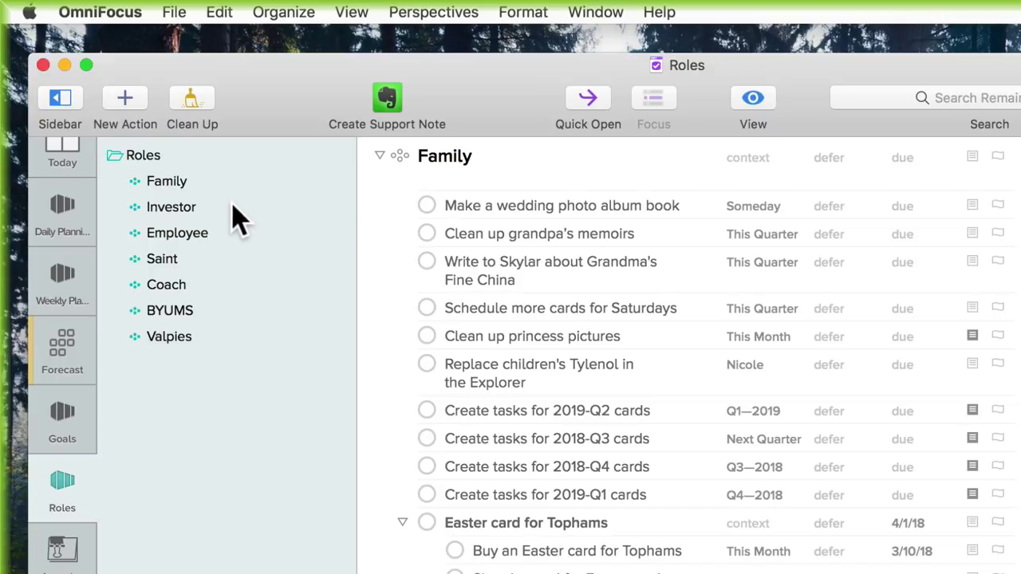
click(209, 182)
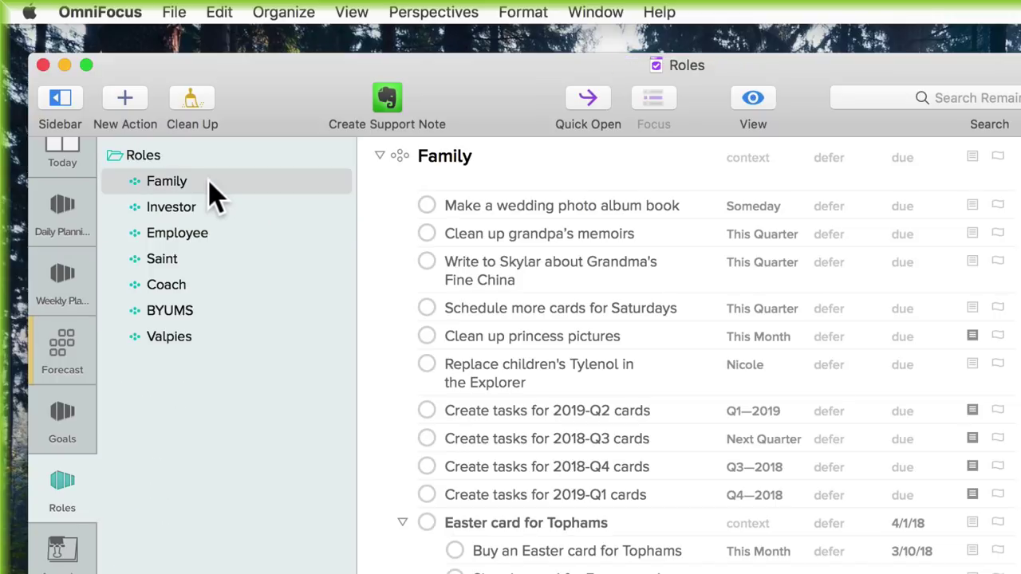
click(409, 417)
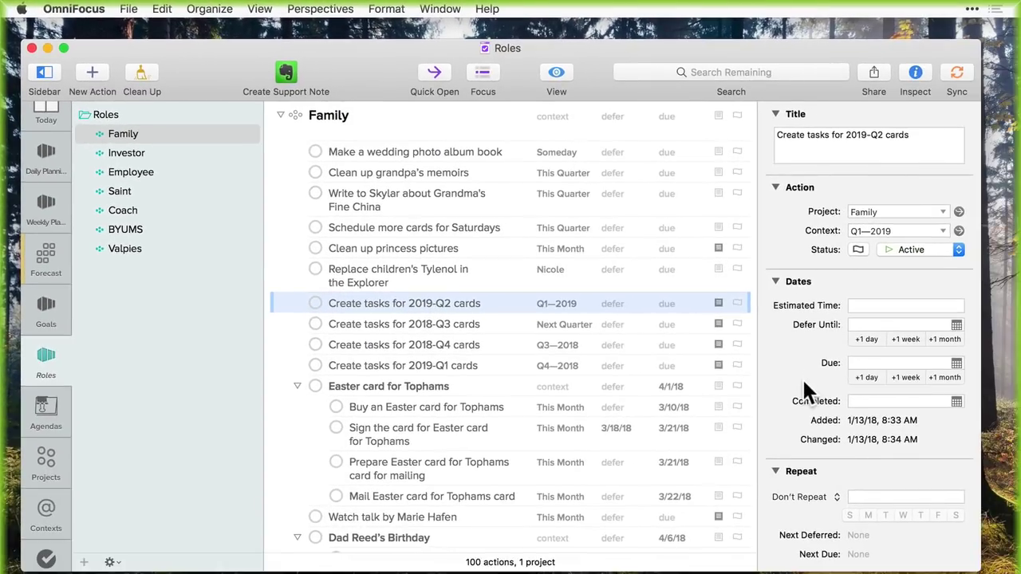
scroll(804, 383, down, 5)
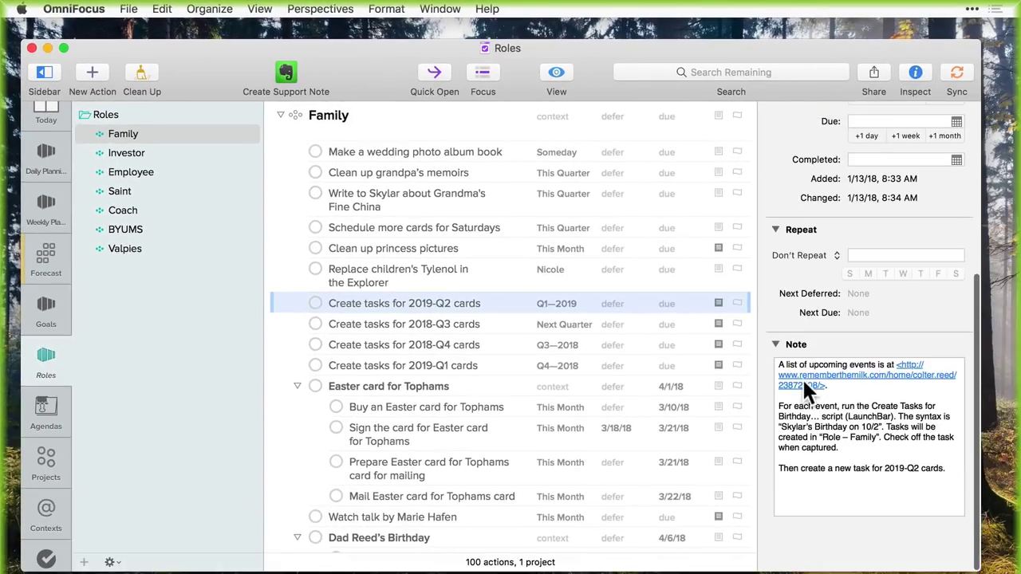
scroll(802, 377, up, 2)
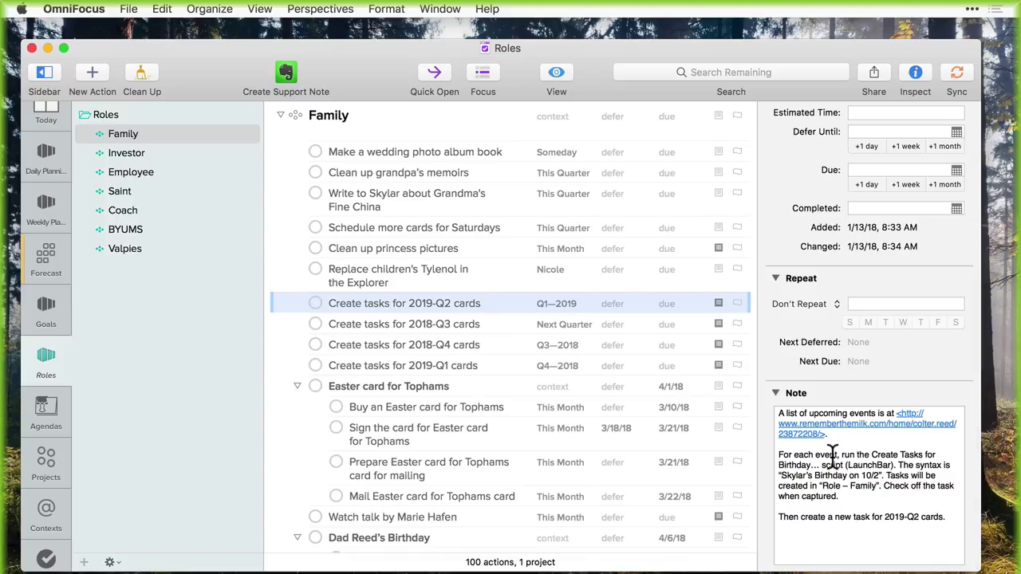